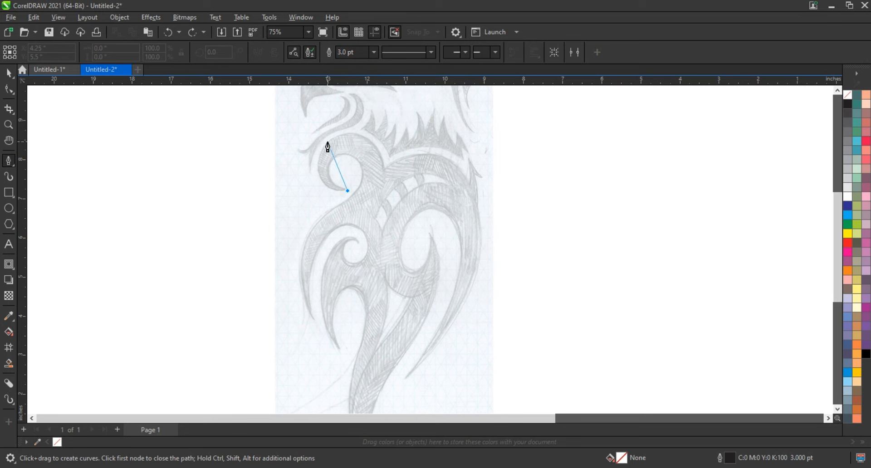
Trace the tribal body below the eagle head as a closed outline of straight Pen segments, with nodes at its tips and corners
click(328, 144)
click(384, 166)
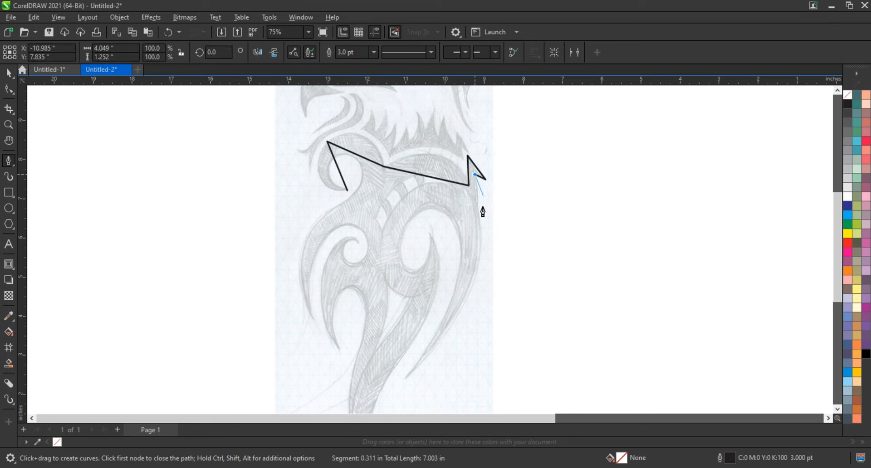
click(405, 377)
click(435, 209)
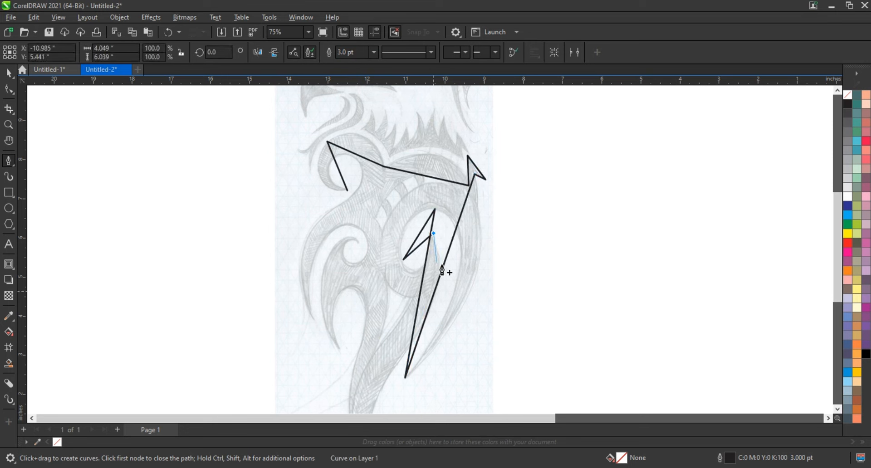
click(435, 305)
scroll(409, 331, down, 1)
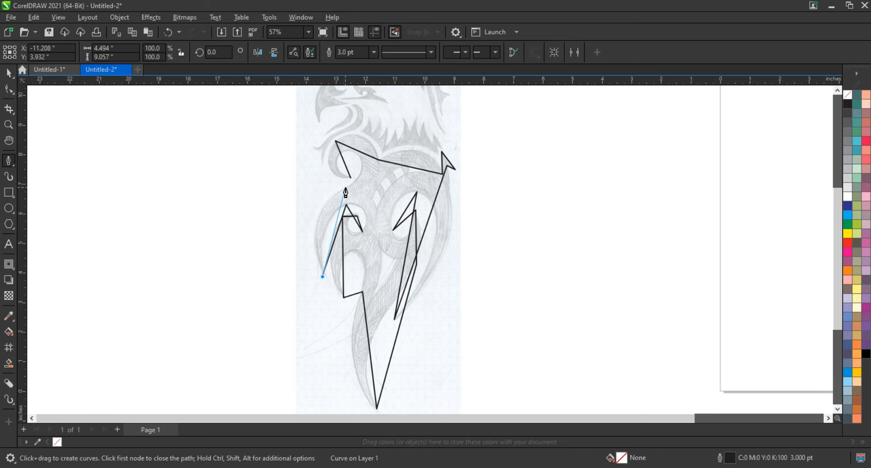
click(352, 180)
scroll(392, 282, down, 3)
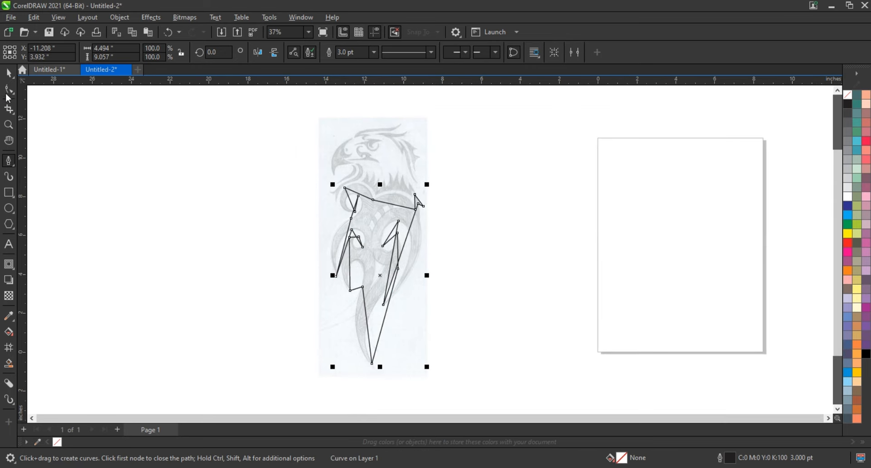
Convert all segments of the body outline to curves
click(9, 91)
drag(258, 160, 459, 372)
scroll(446, 309, up, 4)
click(168, 53)
scroll(452, 299, down, 1)
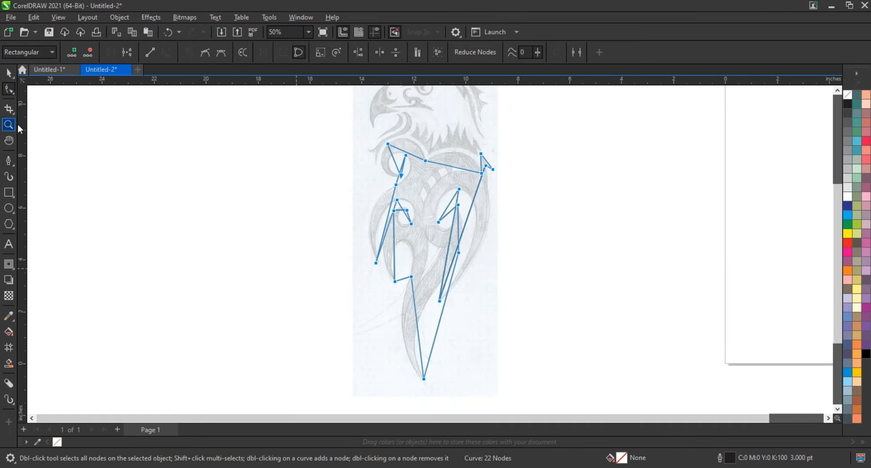
Bend the body outline's two upper segments into arches that follow the sketched shoulders
click(9, 125)
drag(370, 119, 527, 214)
click(8, 90)
drag(223, 172, 223, 175)
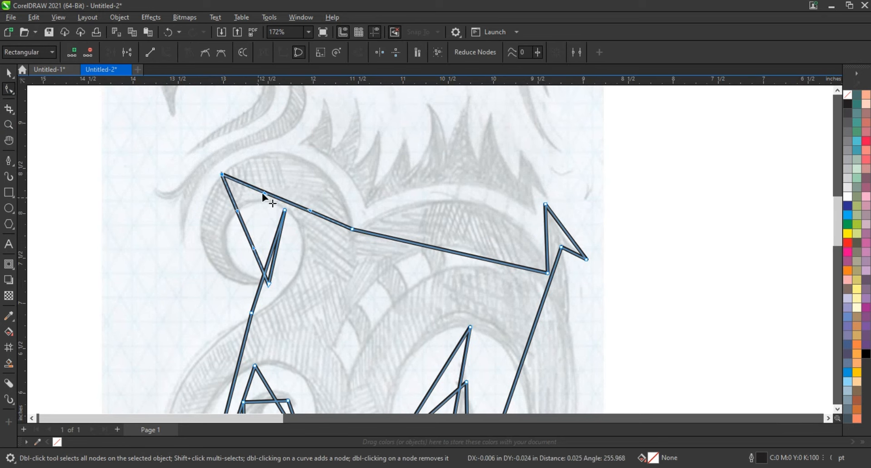
drag(310, 210, 341, 148)
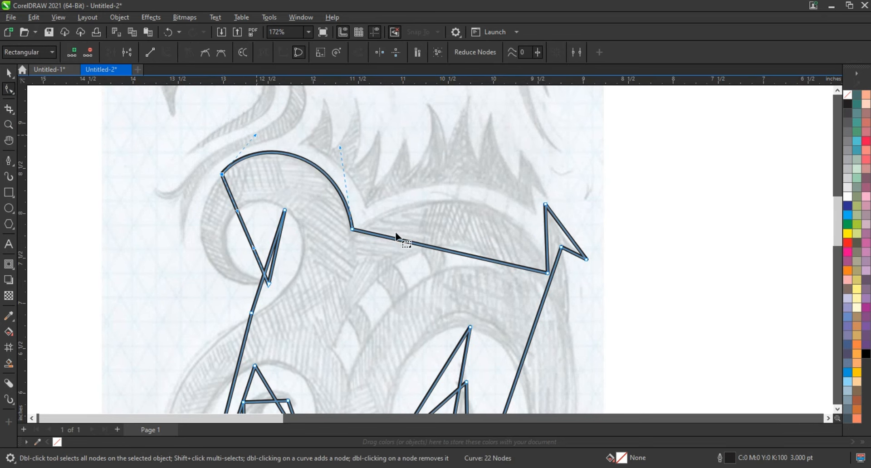
drag(400, 239, 471, 202)
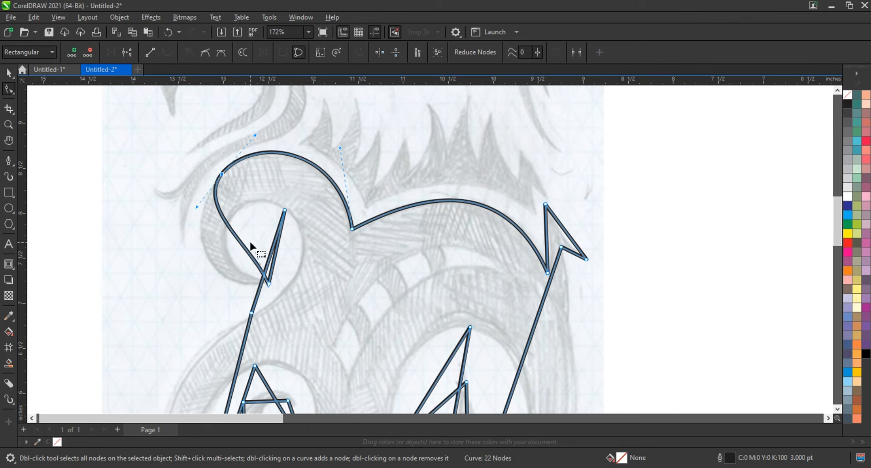
Shape the upper hook's outer, inner and neck segments into the rounded curl of the sketch
drag(255, 265, 194, 202)
drag(279, 243, 194, 263)
drag(235, 186, 232, 180)
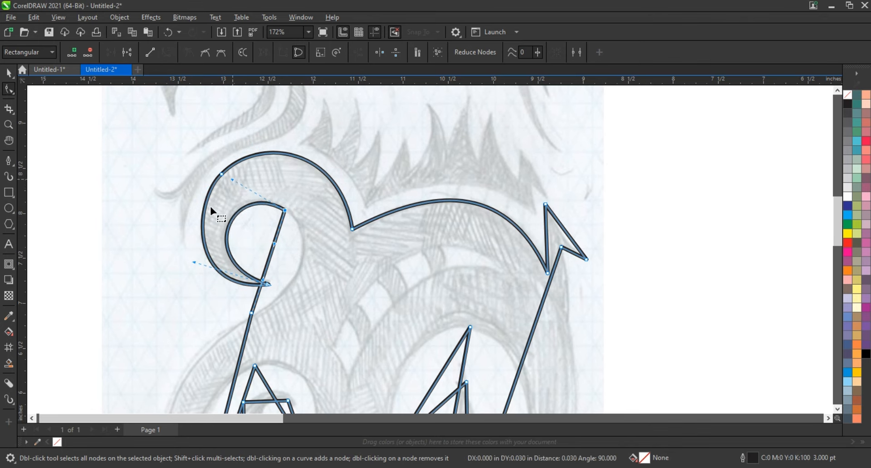
drag(186, 290, 178, 285)
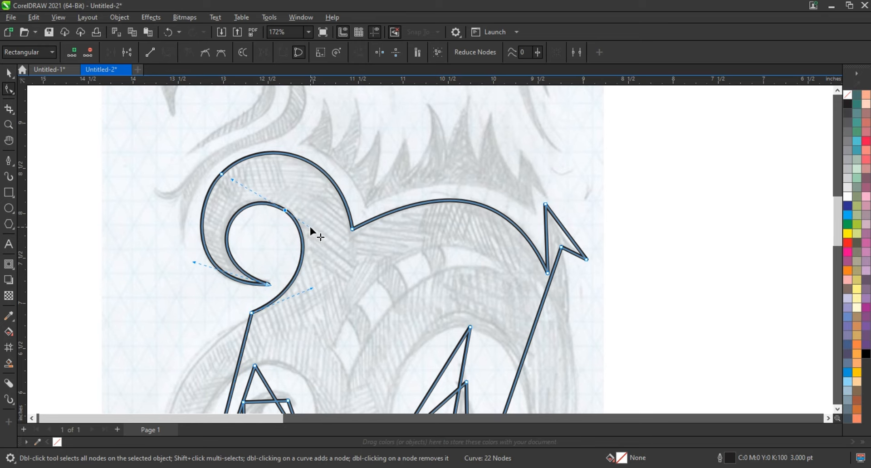
Curve the outer and inner edges of the large right-hand blade to match the sketch
scroll(352, 210, down, 5)
key(z)
drag(255, 216, 525, 384)
key(F10)
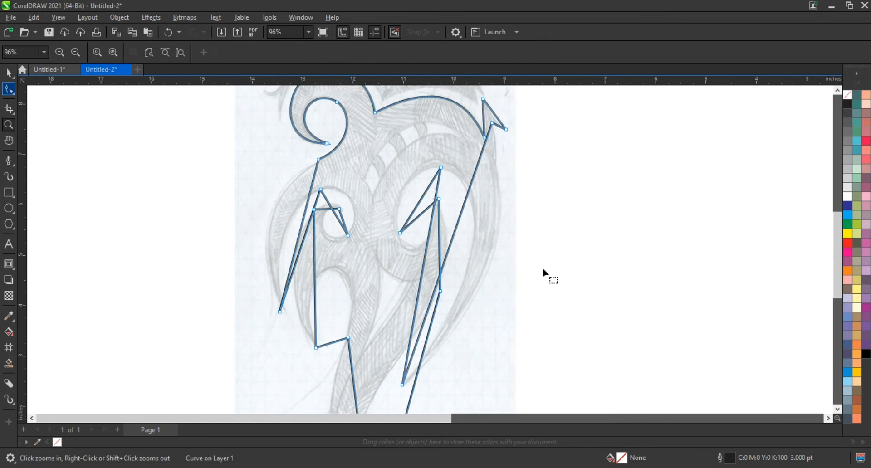
drag(455, 234, 496, 252)
drag(425, 184, 426, 185)
drag(428, 241, 487, 181)
drag(415, 313, 463, 325)
drag(487, 181, 506, 181)
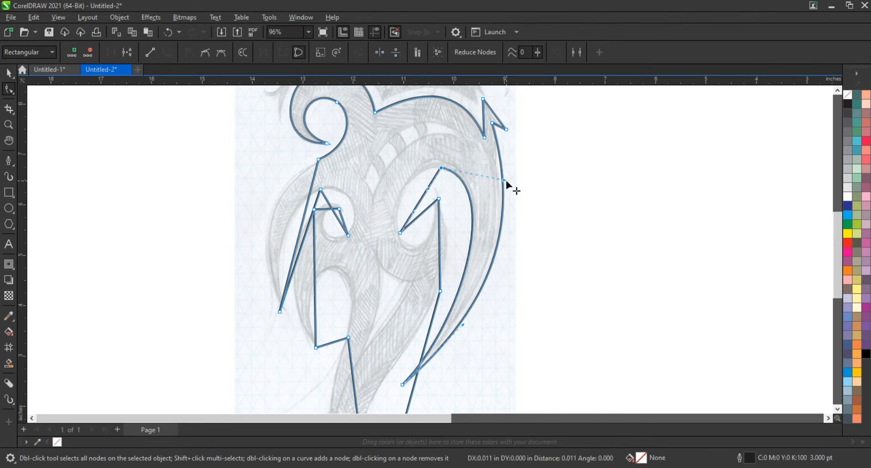
Round the inner loop beside the large blade and curve the edge running down from its pointed tip
drag(412, 217, 389, 192)
drag(424, 171, 425, 167)
drag(431, 190, 451, 245)
drag(409, 213, 391, 244)
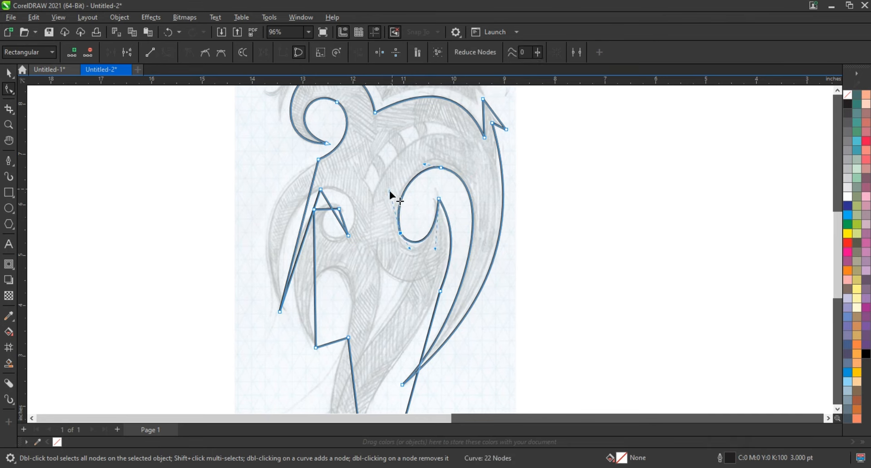
Curve both sides of the long lower tail to follow the sketch down to its tip
scroll(400, 199, down, 1)
click(9, 125)
drag(272, 177, 468, 389)
click(8, 89)
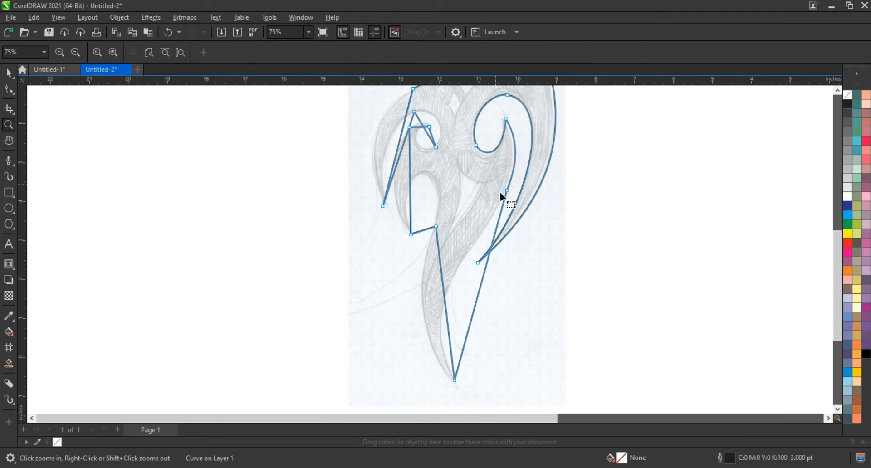
click(455, 381)
drag(472, 317, 422, 309)
click(483, 250)
click(444, 293)
Curve the outer and inner edges of the outermost left blade along the sketch
scroll(381, 275, down, 2)
click(6, 127)
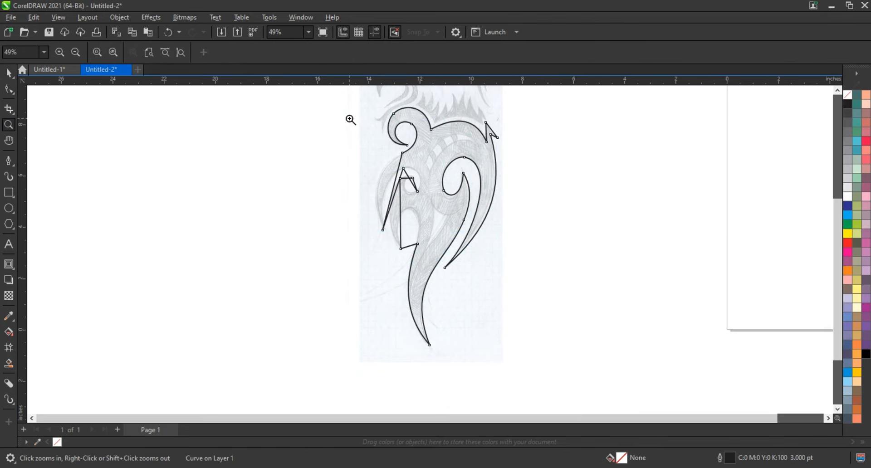
drag(349, 119, 555, 285)
key(F10)
drag(308, 259, 265, 223)
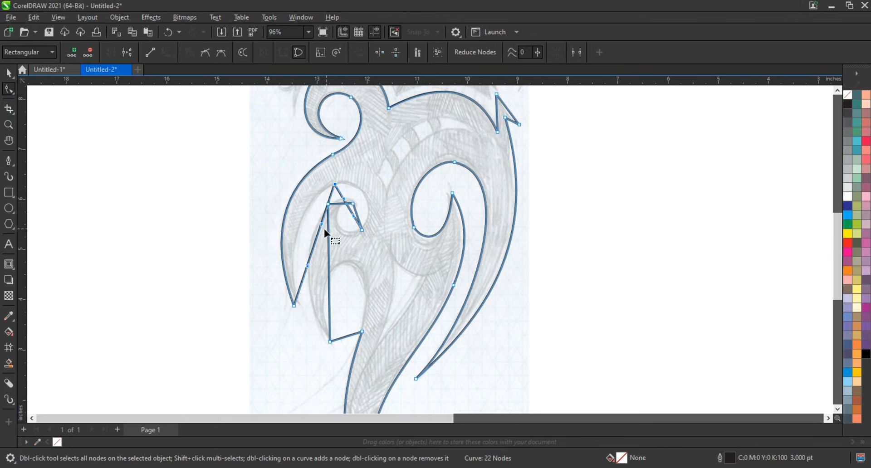
drag(310, 259, 286, 232)
Curve the outer edge of the second left blade and round the top of the loop around the small spiral
click(9, 125)
mouse_move(262, 145)
mouse_down()
mouse_move(572, 309)
mouse_move(599, 342)
mouse_up()
key(F10)
drag(269, 261, 230, 236)
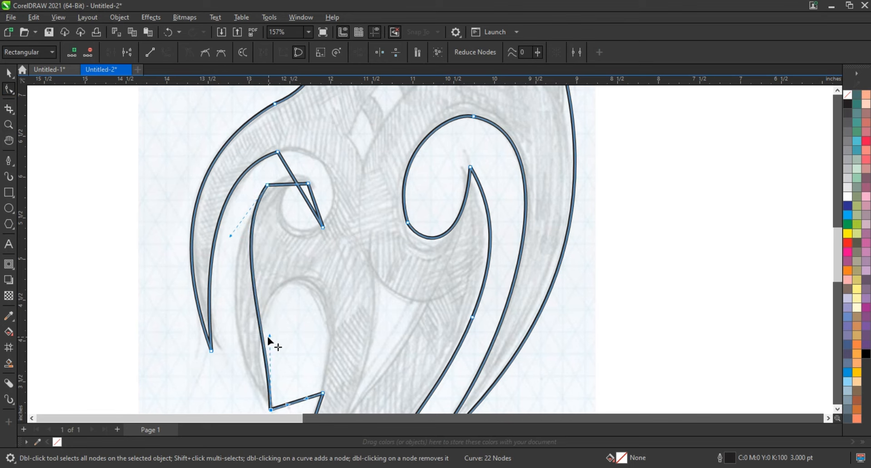
drag(269, 338, 219, 339)
drag(292, 175, 306, 156)
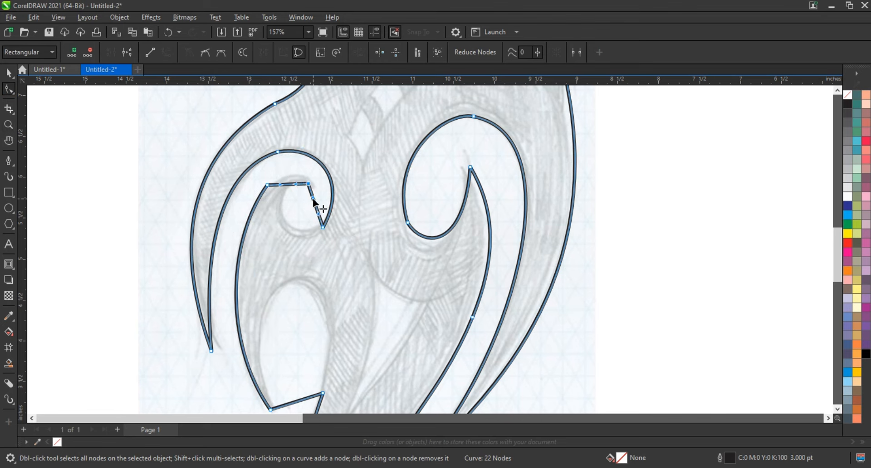
Shape the small spiral's inner curl and tip, and arch the segment between the second left blade and the tail
drag(317, 213, 277, 263)
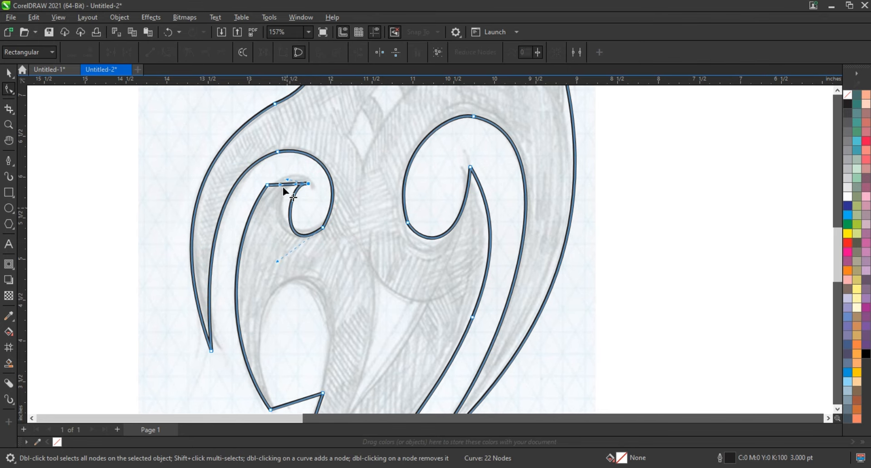
drag(283, 188, 275, 176)
drag(277, 262, 279, 262)
drag(350, 183, 354, 189)
drag(280, 183, 279, 170)
scroll(321, 181, down, 3)
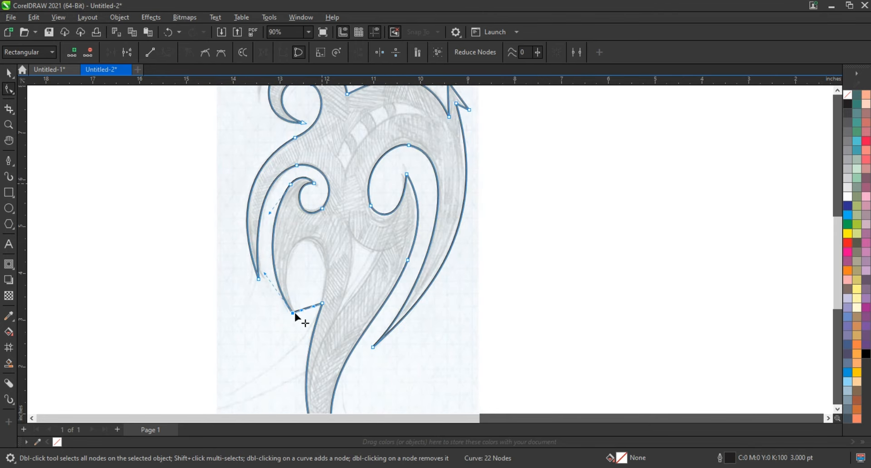
drag(317, 307, 345, 215)
Try a black fill on the body shape and undo it
scroll(347, 238, down, 2)
click(9, 73)
click(866, 354)
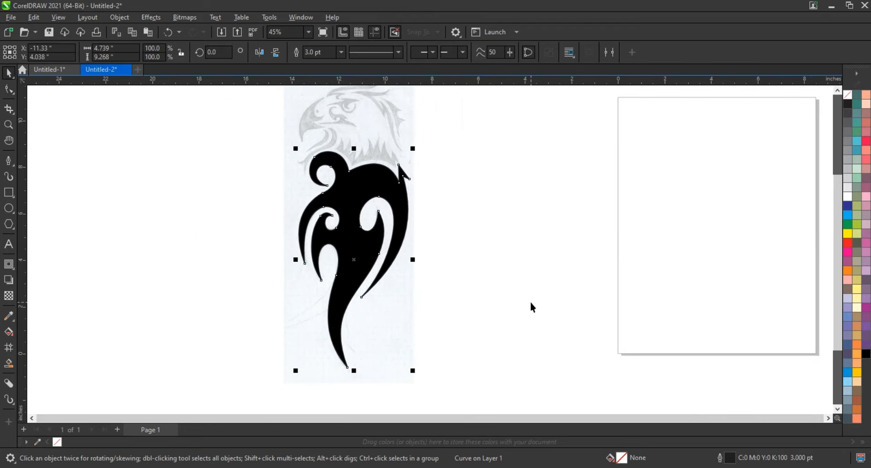
key(ctrl+z)
Draw a closed three-node Pen triangle over the blank gap in the middle of the lower body
click(8, 124)
drag(468, 317, 470, 318)
click(8, 161)
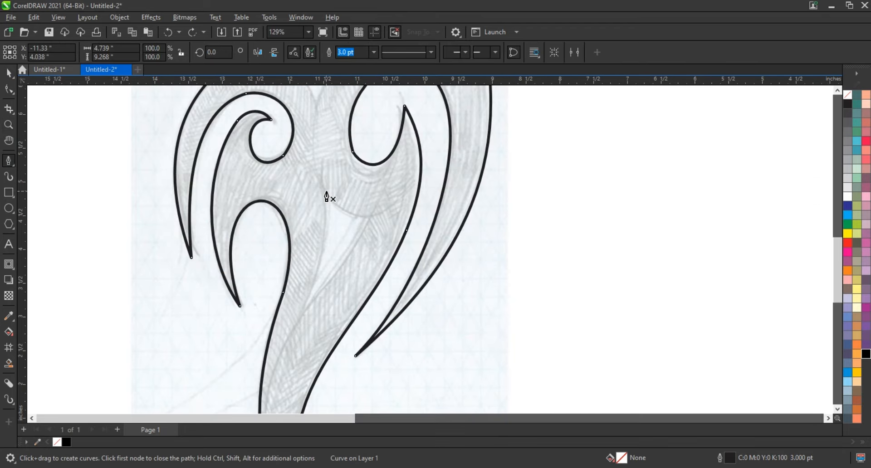
click(326, 191)
click(369, 221)
click(305, 311)
click(326, 191)
Bend the triangle's sides to match the sketched gap and combine it with the body outline
click(6, 90)
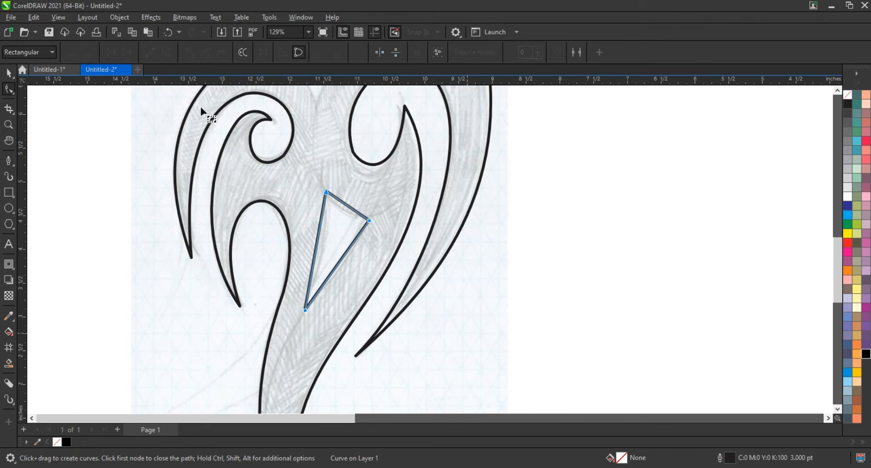
drag(344, 203, 348, 212)
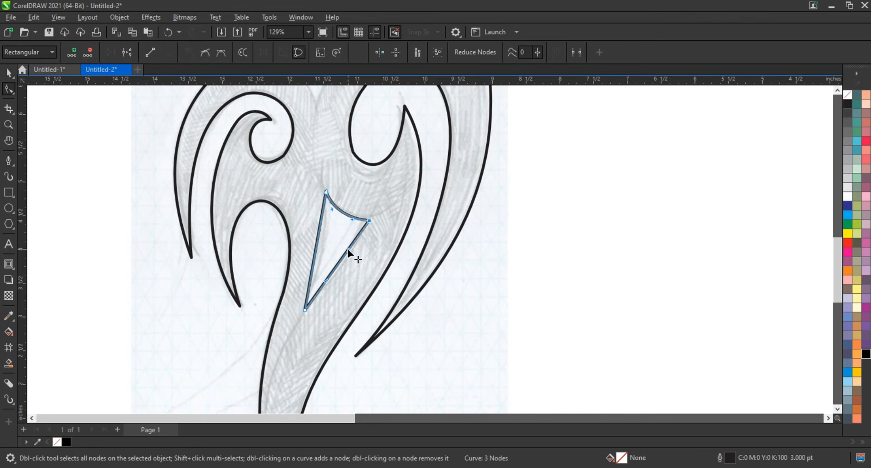
drag(317, 249, 321, 249)
double_click(9, 73)
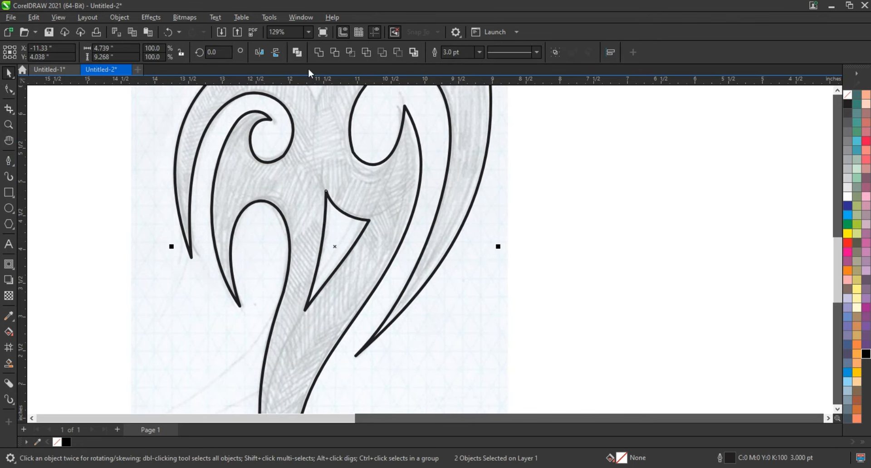
click(297, 52)
Try a black fill on the combined body shape and undo it
click(866, 354)
scroll(452, 301, down, 1)
key(ctrl+z)
Draw a closed three-node Pen shape over the striped crescent sketched in the upper body
scroll(452, 301, down, 1)
click(8, 125)
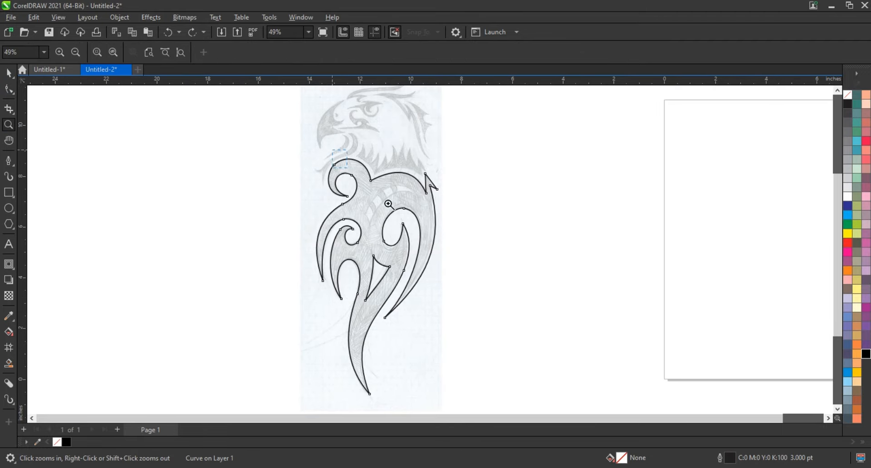
click(462, 258)
click(9, 161)
click(430, 203)
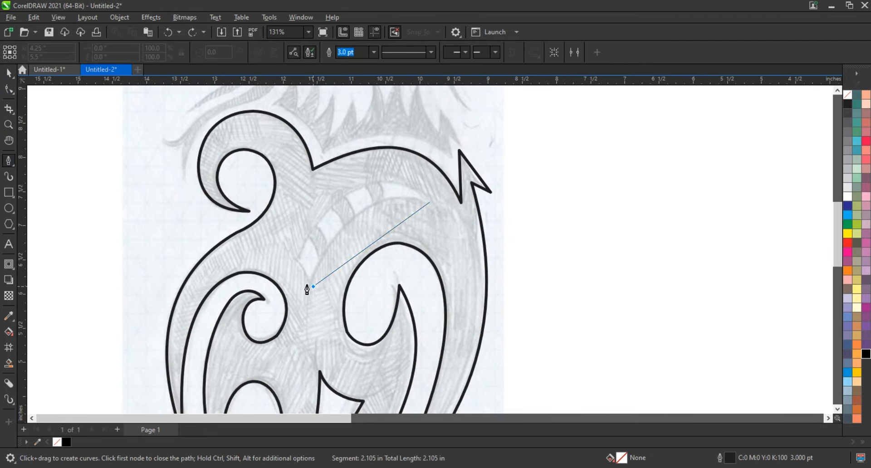
click(313, 286)
click(298, 258)
click(430, 203)
Convert the three-node shape to curves and bend its long sides into the sketched crescent
key(F10)
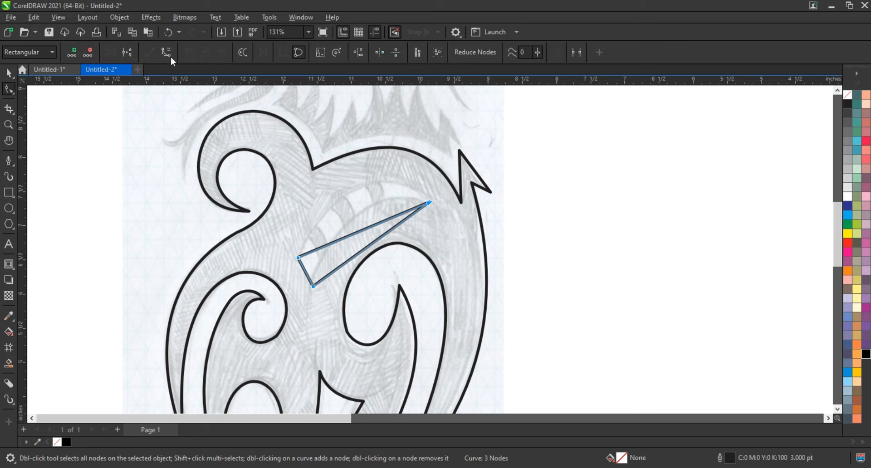
drag(395, 220, 377, 184)
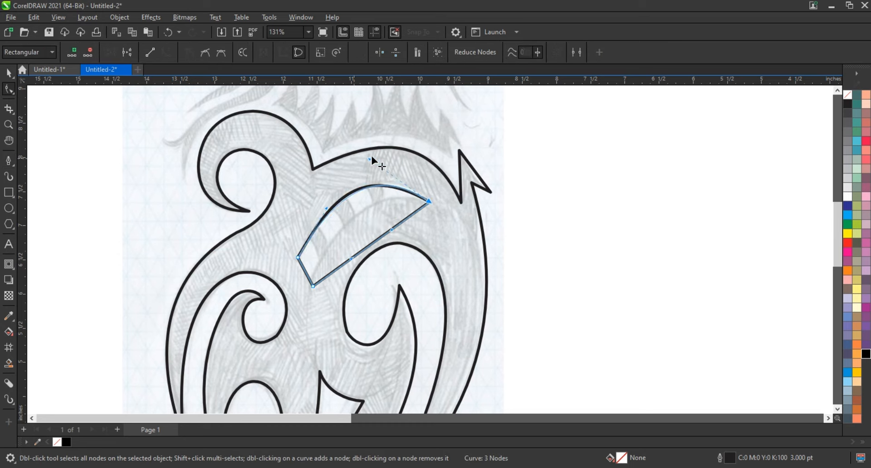
drag(351, 260, 375, 182)
Draw an open zigzag Pen line across the crescent, following the sketched stripe boundaries
key(z)
drag(271, 154, 499, 297)
click(8, 161)
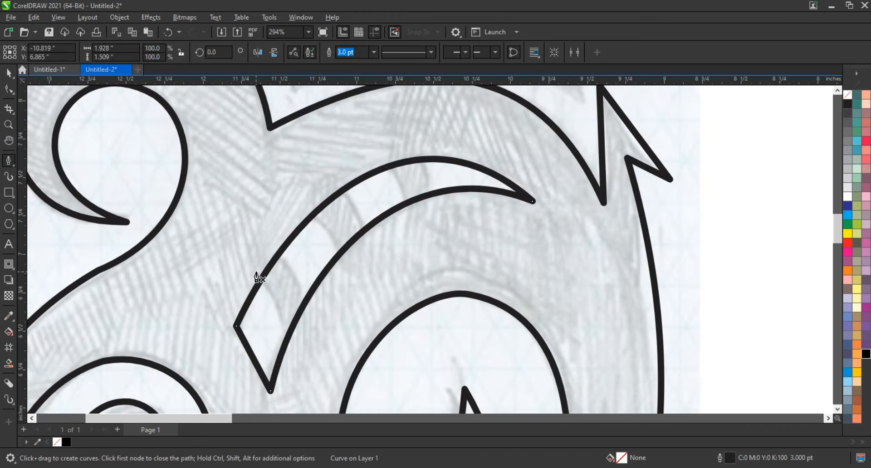
click(256, 272)
click(291, 346)
click(313, 310)
click(272, 243)
click(302, 206)
click(345, 263)
click(371, 237)
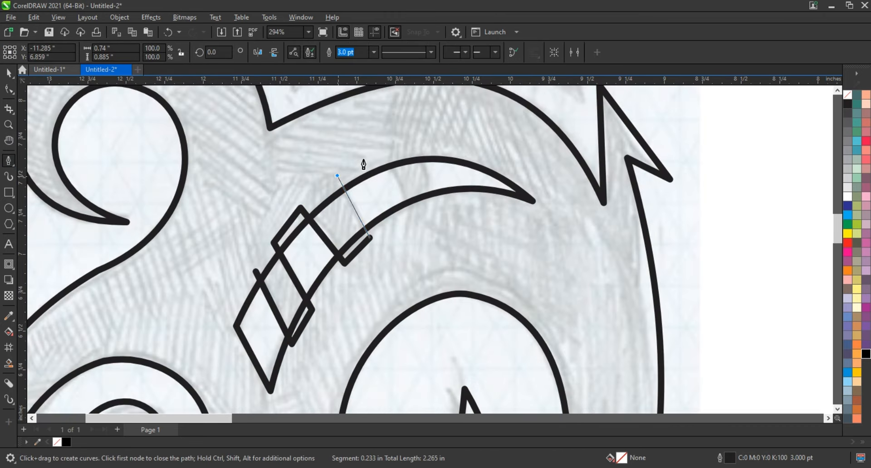
click(411, 213)
click(442, 205)
click(421, 143)
key(space)
Bend the zigzag's five crossing segments slightly so they follow the curved stripe edges
key(F10)
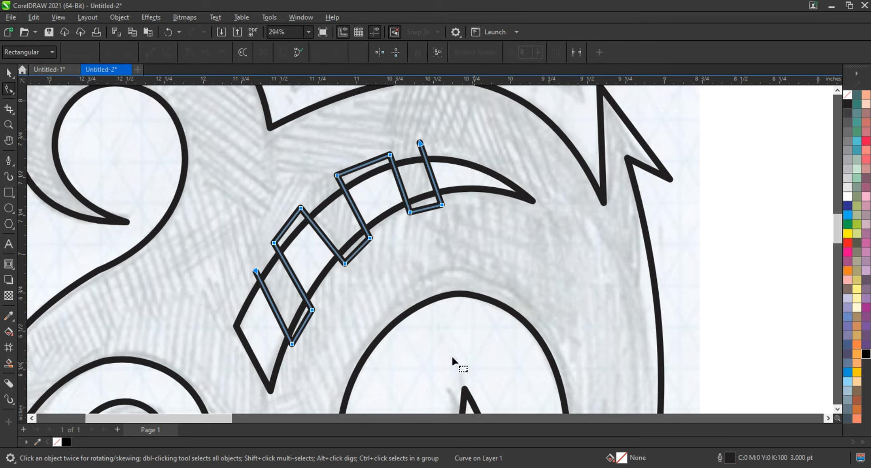
drag(431, 174, 404, 182)
drag(354, 207, 357, 204)
drag(323, 236, 326, 232)
drag(296, 281, 299, 278)
drag(272, 303, 276, 299)
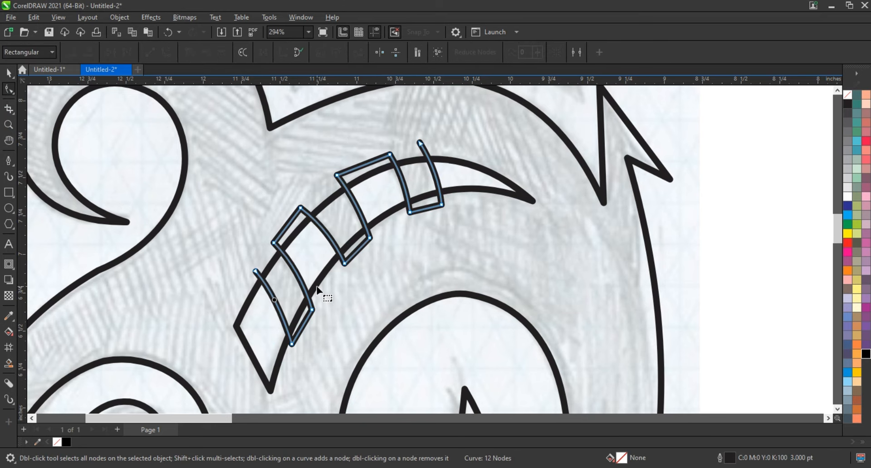
Create three alternating stripe shapes inside the crescent with Smart Fill
click(9, 364)
click(284, 284)
click(327, 223)
click(422, 180)
Remove the zigzag guide line and fill the three crescent stripes black
key(space)
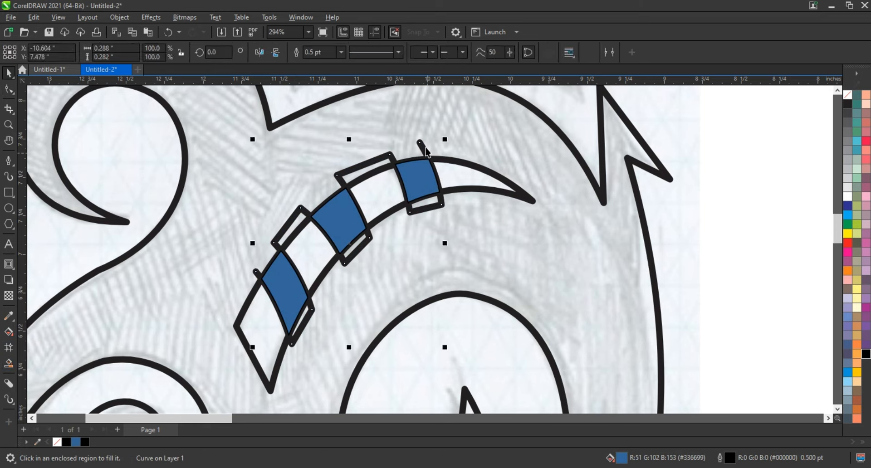
shift+click(295, 279)
click(866, 354)
shift+click(531, 198)
scroll(532, 198, down, 6)
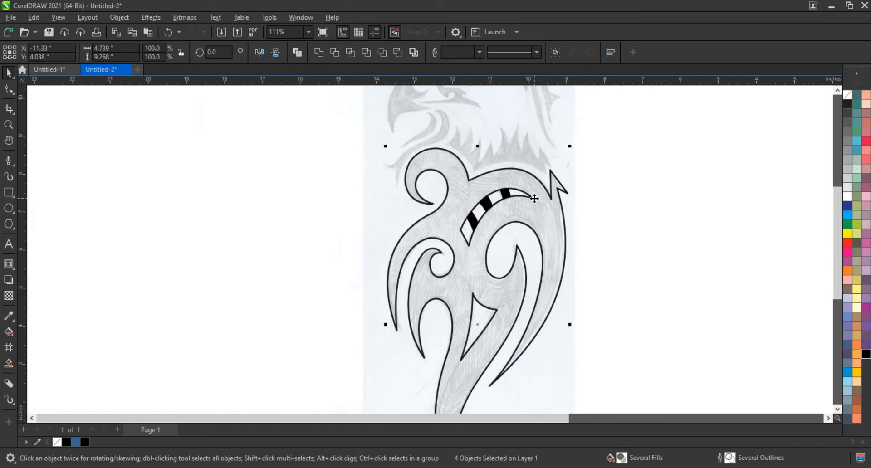
click(868, 355)
key(ctrl+z)
click(595, 219)
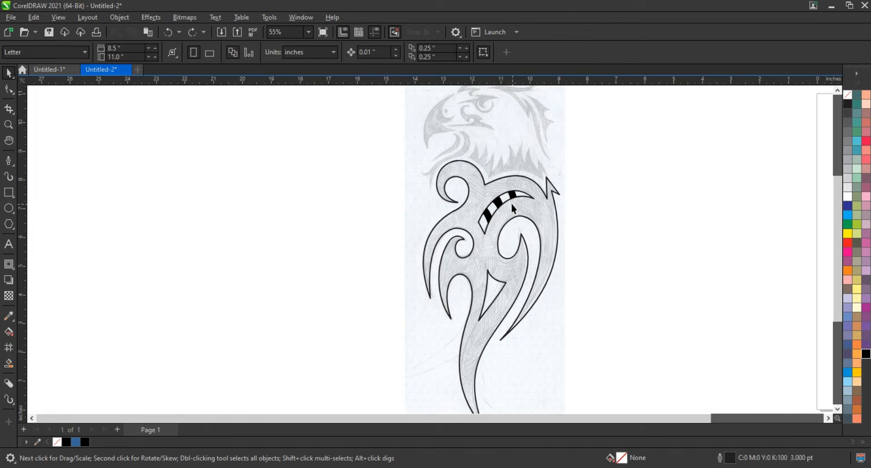
Fill the eagle's body shape together with the three crescent stripes black
click(513, 197)
shift+click(500, 205)
shift+click(489, 217)
shift+click(502, 227)
click(866, 354)
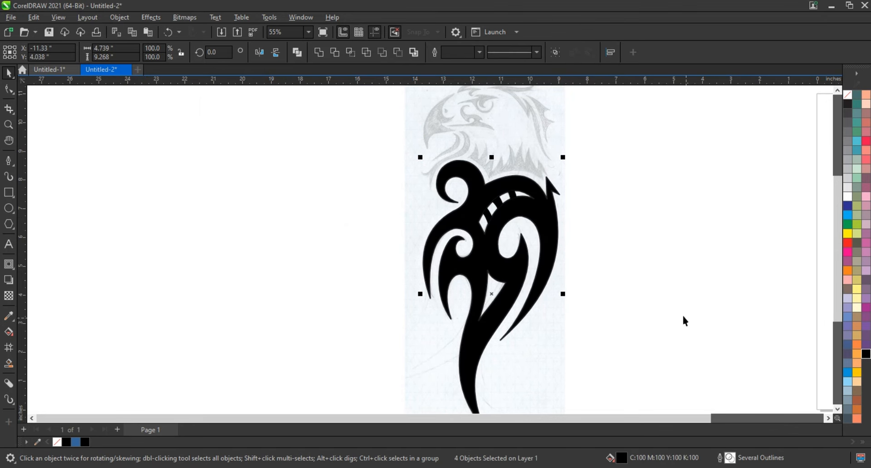
Set the default outline width for new Pen curves to 1.5 pt, ready for tracing the eagle's head
click(308, 180)
key(F4)
click(9, 124)
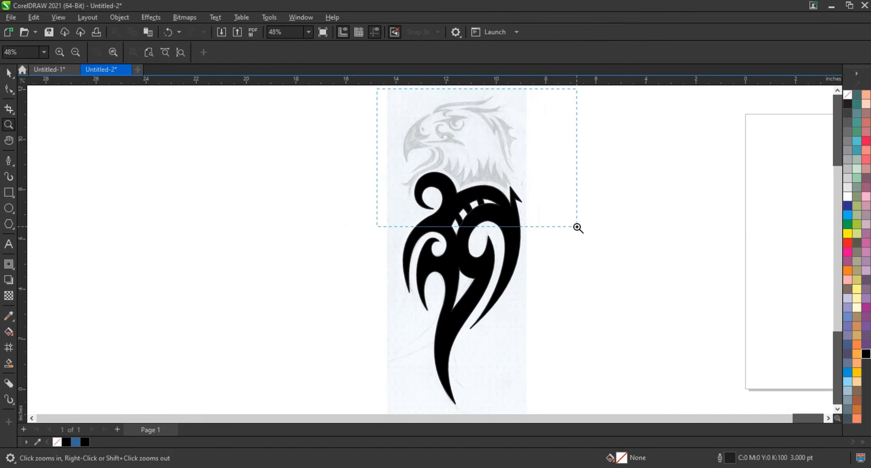
drag(578, 228, 578, 228)
click(374, 52)
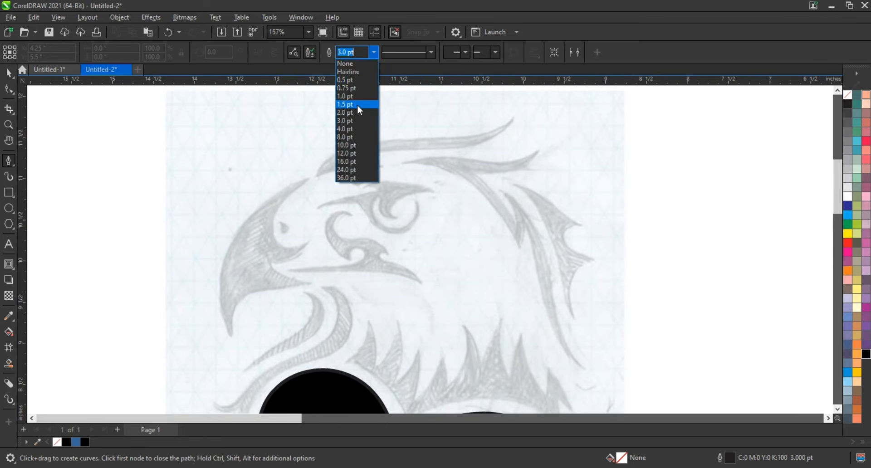
click(357, 105)
click(459, 312)
Draw a closed straight-edged Pen shape over the sketched beak, with corners at its tip and mouth points
click(231, 338)
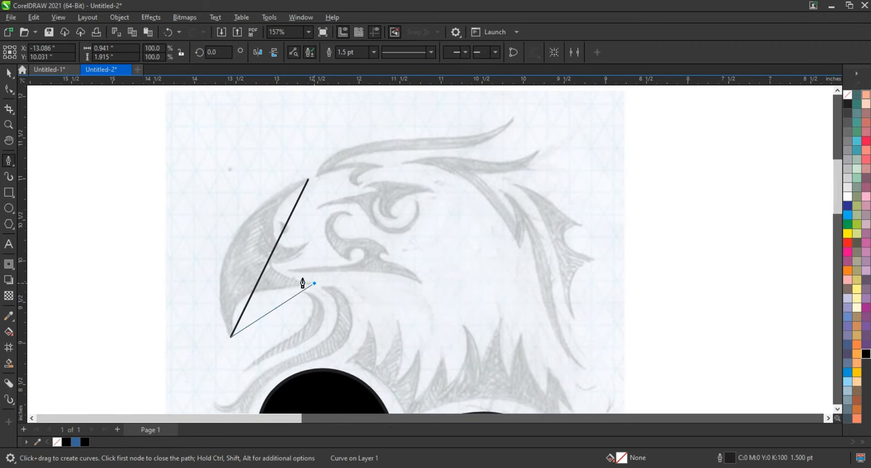
click(315, 283)
click(273, 263)
click(307, 243)
click(309, 180)
Outline the top crest feather and its small hook above the eye with a closed straight-edged Pen shape
click(515, 118)
click(316, 173)
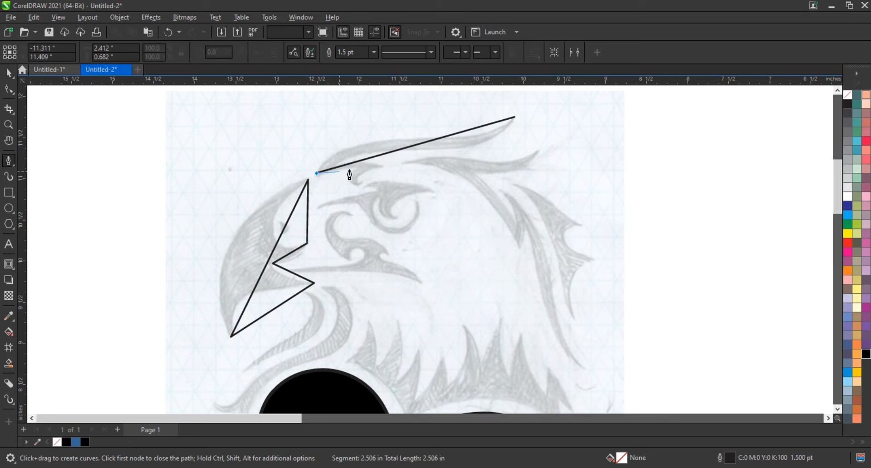
click(356, 166)
Draw a closed straight-edged Pen shape over the second crest feather and its long forked strand down the neck
click(540, 148)
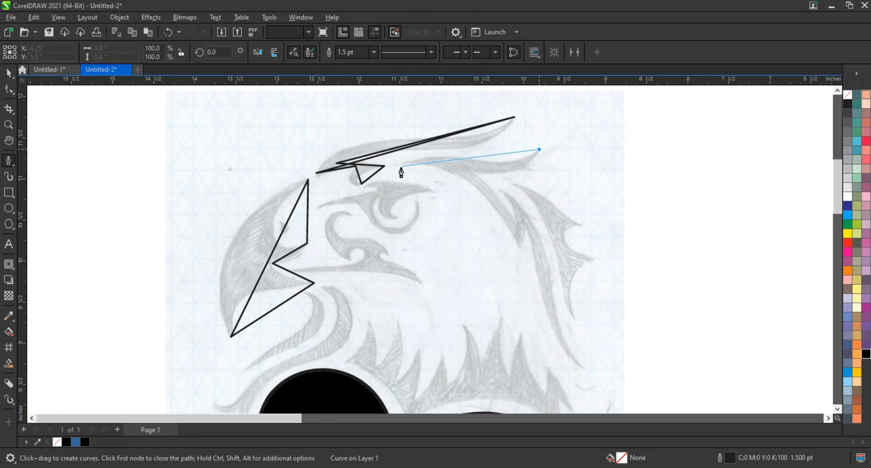
click(400, 163)
click(521, 249)
click(527, 228)
click(581, 368)
click(500, 189)
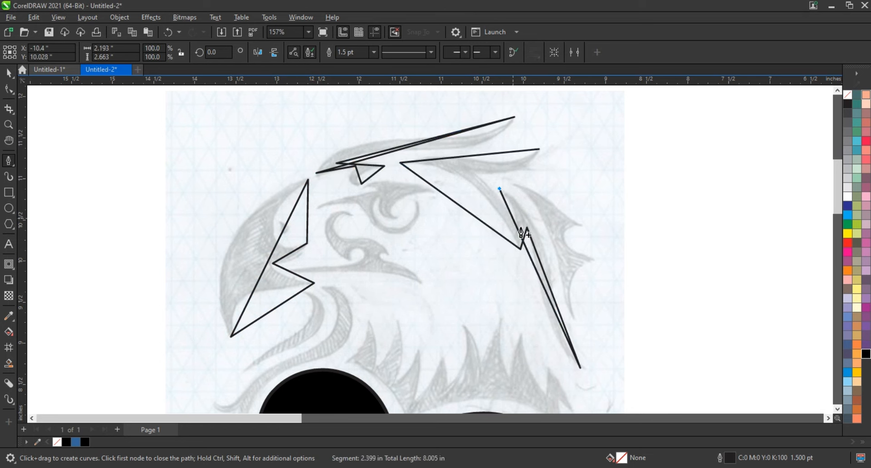
click(539, 150)
Draw a closed straight-edged Pen shape over the spiked feather at the back of the head
click(517, 185)
click(580, 319)
click(593, 260)
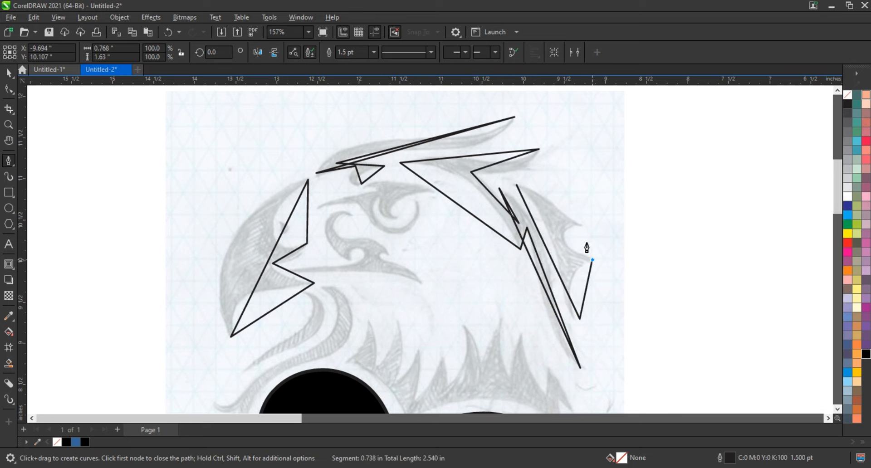
click(517, 185)
Draw a closed straight-edged Pen shape over the curled cheek marking below the eye
click(355, 212)
click(350, 238)
click(389, 251)
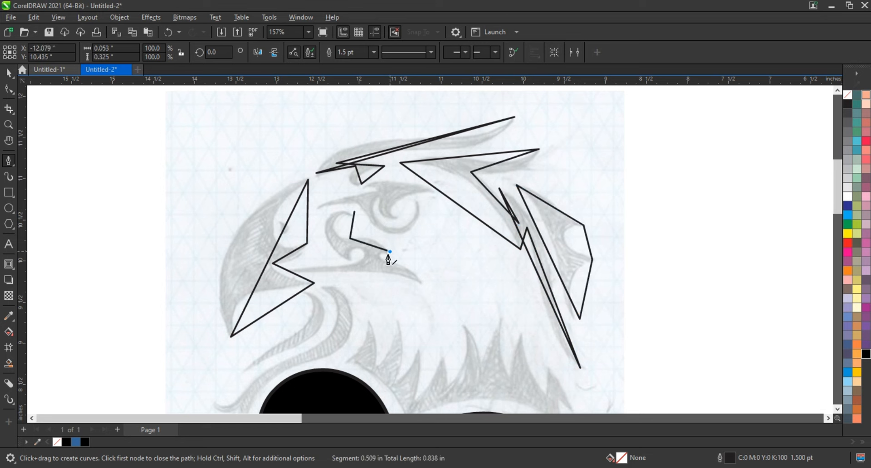
click(282, 271)
click(349, 267)
click(355, 212)
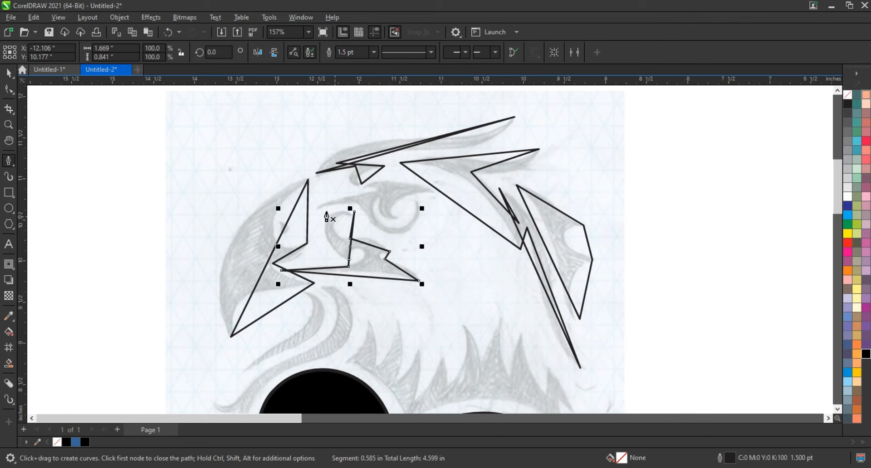
Draw a closed straight-edged Pen shape over the sketched brow and eye ring
click(320, 208)
click(418, 202)
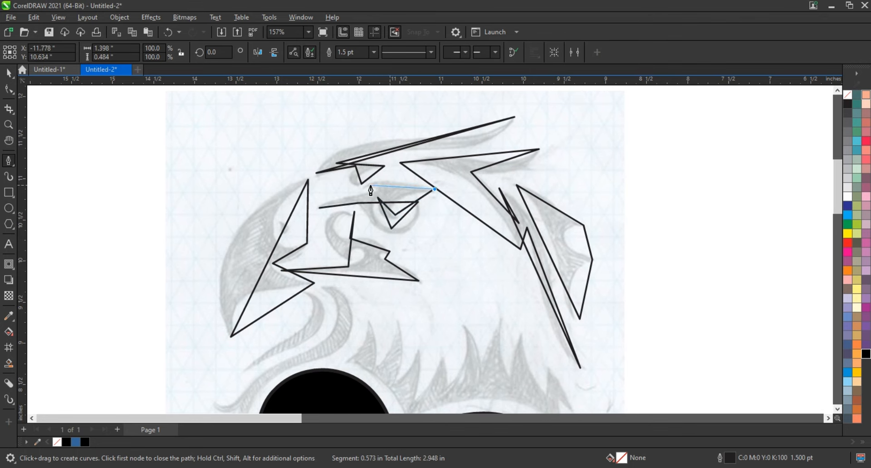
click(320, 208)
Combine the six straight-edged head shapes into one curve and open its nodes for editing
key(space)
shift+click(373, 169)
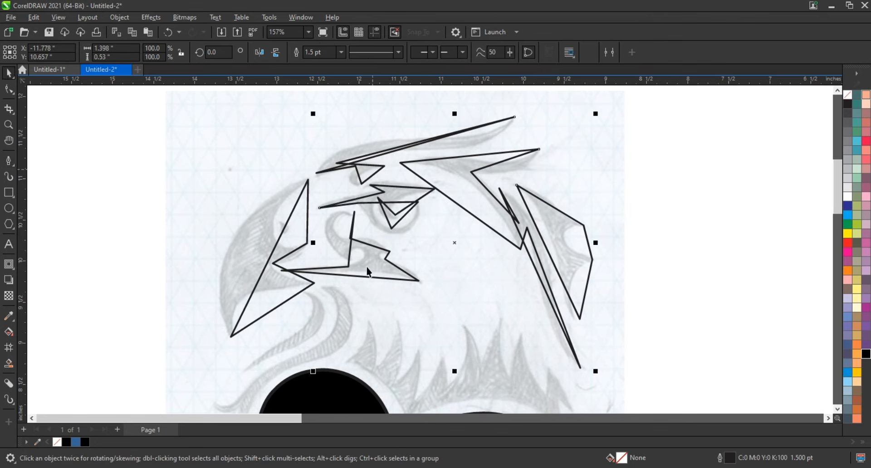
key(ctrl+l)
key(F10)
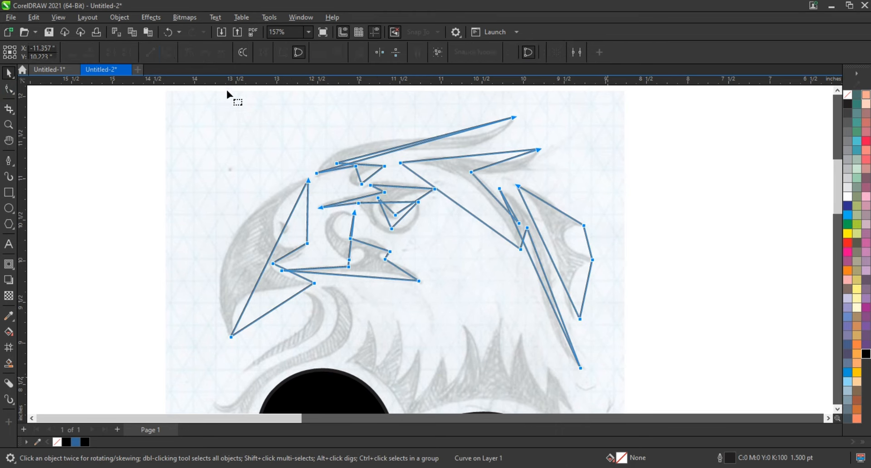
Bend the beak's straight segments to follow the sketched outer curve, inner hollow and mouth edges
drag(261, 290, 294, 177)
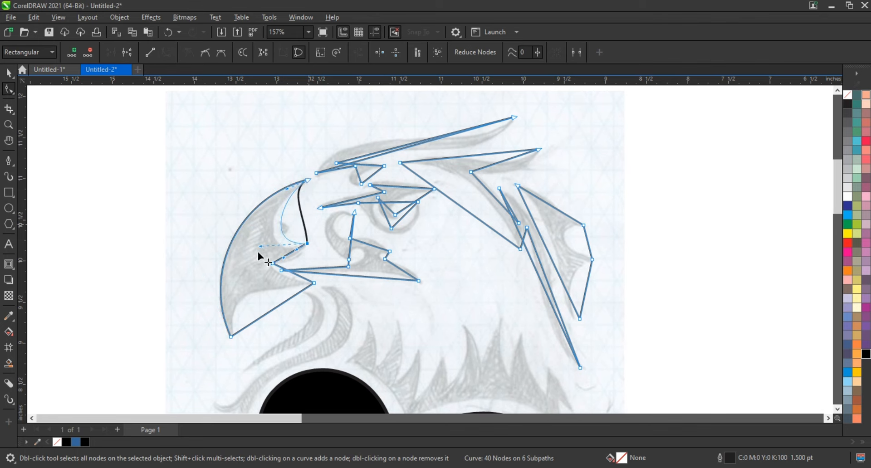
drag(258, 252, 260, 260)
drag(287, 189, 262, 207)
mouse_move(291, 253)
mouse_down()
mouse_move(285, 276)
mouse_move(313, 287)
mouse_up()
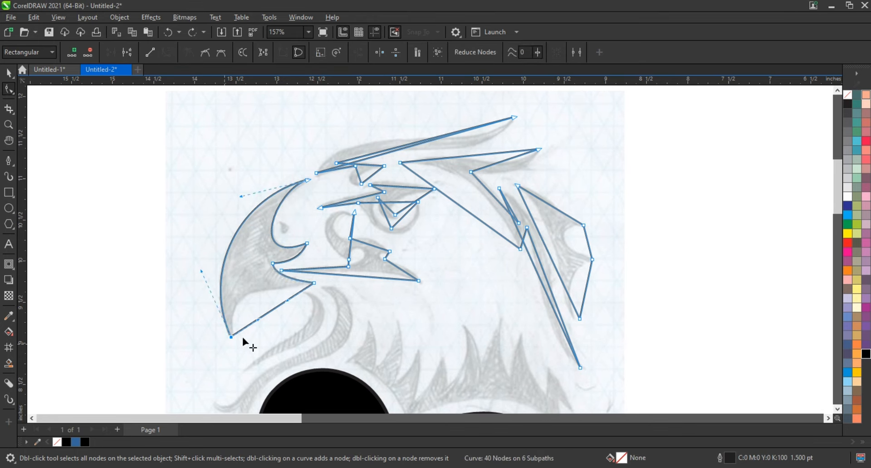
drag(232, 286, 235, 287)
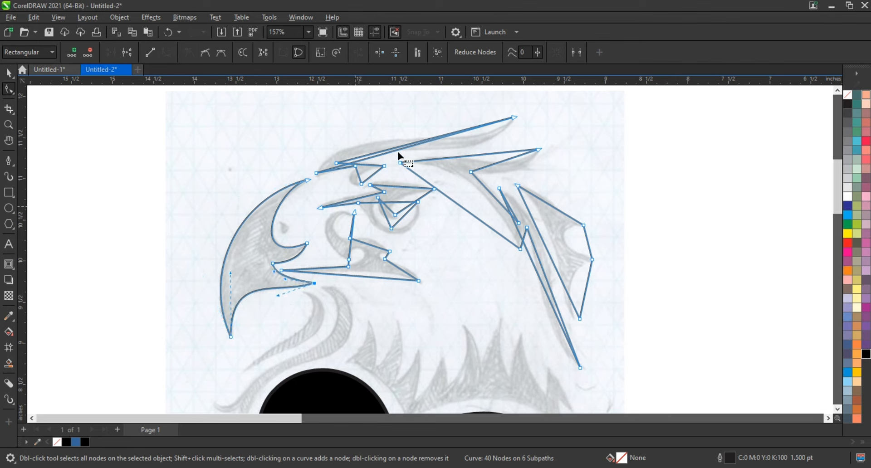
Bend the top crest feather's long edges into the sketched S-curve
drag(383, 155, 348, 122)
drag(449, 135, 475, 155)
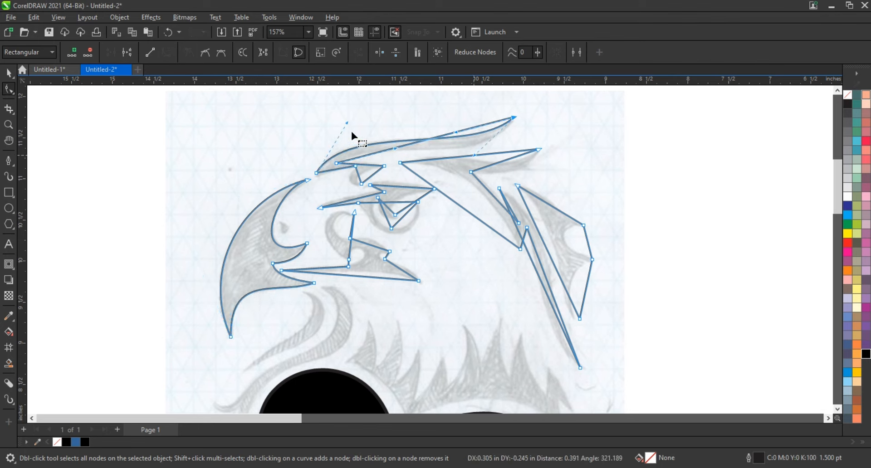
drag(348, 123, 348, 121)
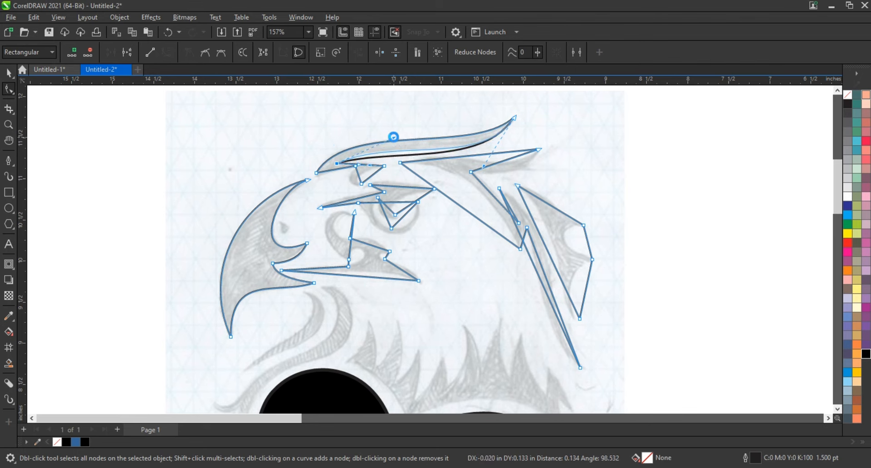
Curve the second crest feather's tip and the upper edges of its neck strand to match the sketch
drag(510, 159, 510, 176)
click(496, 153)
drag(447, 158, 453, 146)
drag(456, 203, 468, 180)
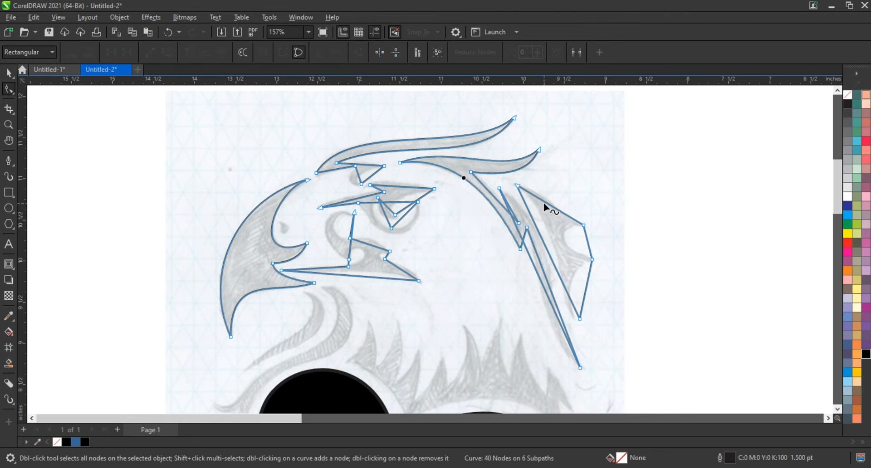
Curve the edges of the spiked back feather and the long neck strand beside it along the sketch
click(539, 201)
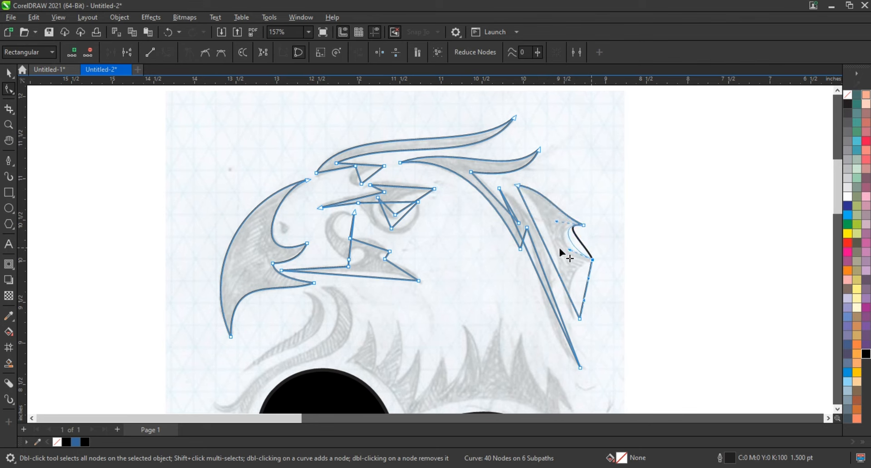
click(563, 299)
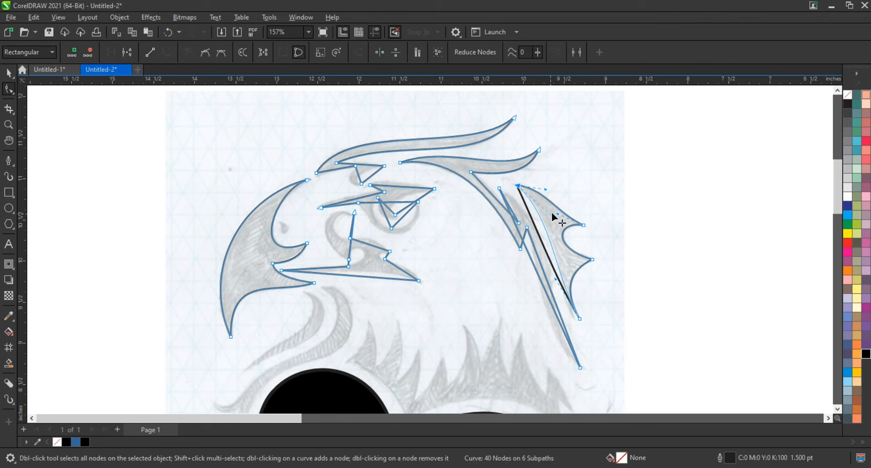
drag(543, 254, 555, 280)
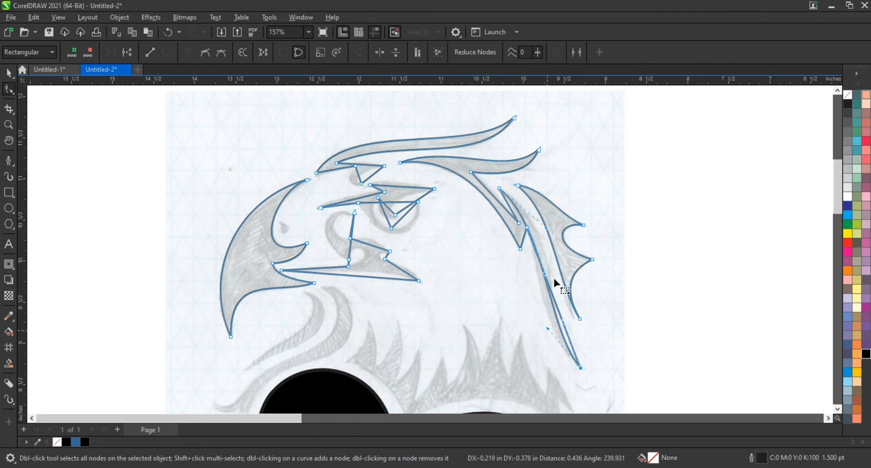
drag(548, 228, 566, 226)
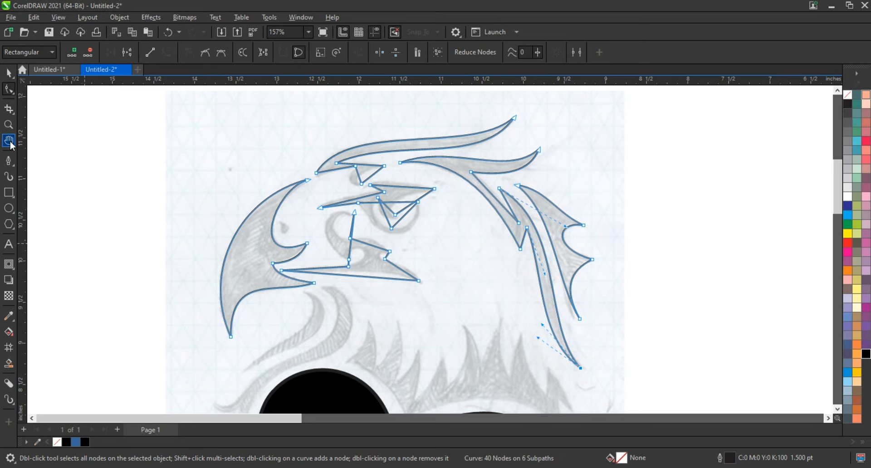
Bend the cheek marking's segments into the sketched curl, rounded notch and pointed tail below the eye
click(9, 125)
drag(267, 113, 587, 313)
click(9, 89)
drag(320, 354, 308, 276)
drag(245, 229, 241, 231)
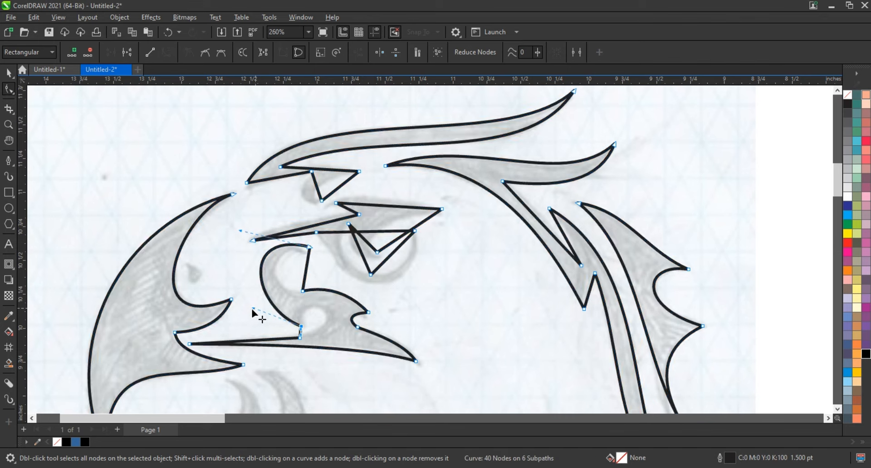
drag(253, 308, 248, 311)
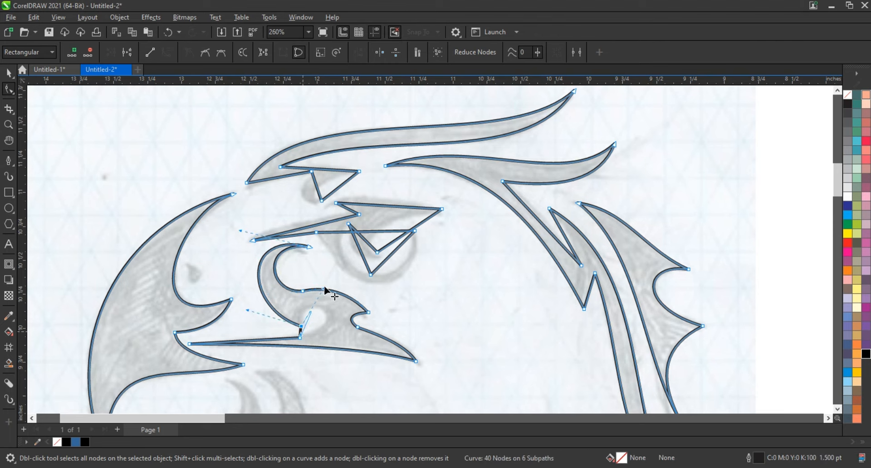
drag(324, 288, 324, 289)
drag(302, 334, 350, 330)
drag(325, 289, 313, 277)
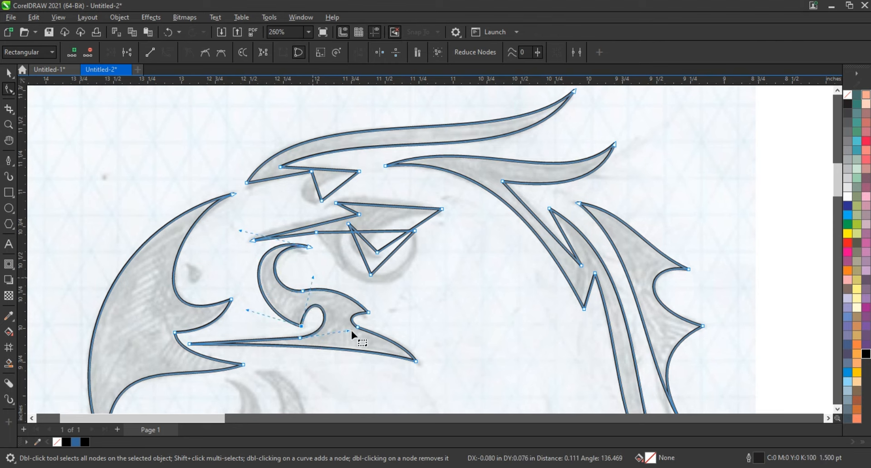
drag(351, 331, 355, 331)
Move the brow's notch node onto the sketch, then curve the brow's edges and the eye ring's outer rim
drag(325, 207, 325, 207)
drag(363, 207, 363, 200)
drag(412, 229, 386, 235)
drag(439, 313, 432, 316)
drag(329, 284, 328, 293)
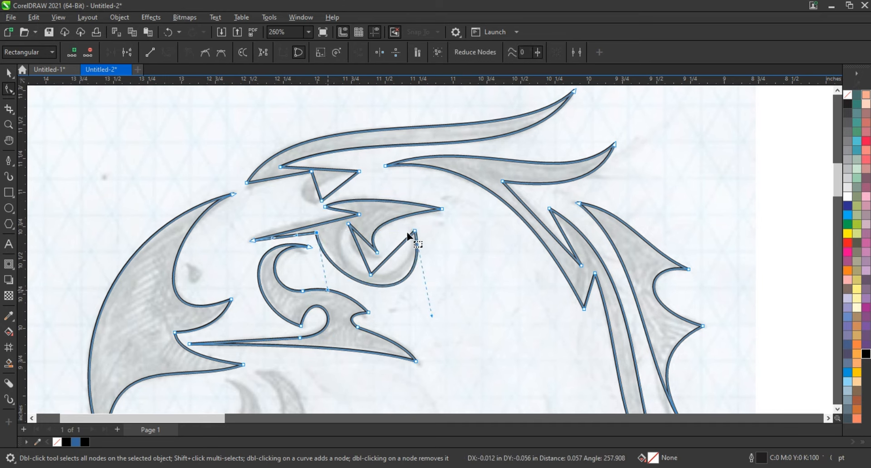
Curve the eye ring's inner rim and the pointed pupil edge to match the sketch
drag(401, 245, 412, 256)
drag(385, 261, 398, 285)
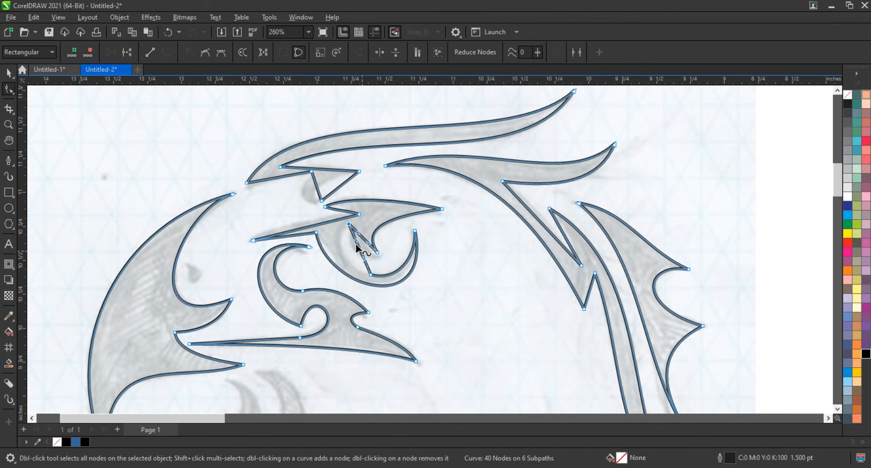
drag(364, 261, 346, 269)
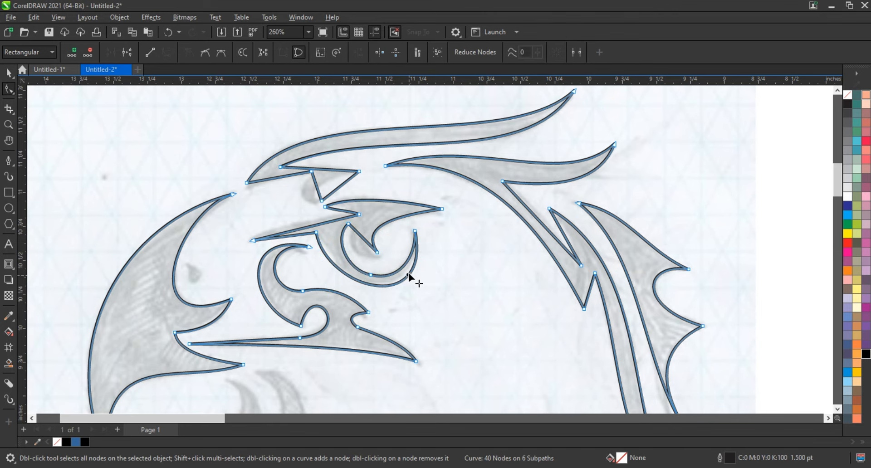
drag(408, 274, 400, 282)
click(371, 275)
drag(364, 240, 358, 250)
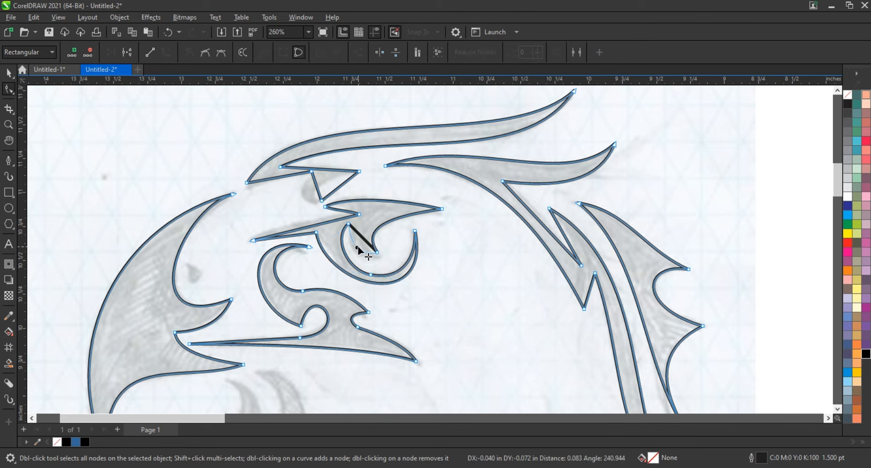
Curve the brow's notch and front tail, and round the small hook beneath the top crest feather
drag(345, 212, 348, 210)
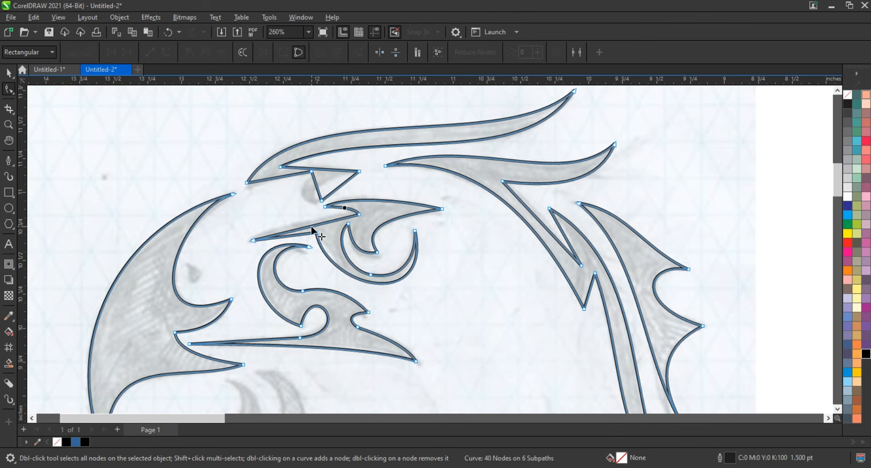
drag(302, 229, 299, 226)
drag(332, 170, 295, 204)
click(311, 172)
Fill the combined head shapes black
scroll(286, 220, down, 3)
click(8, 125)
scroll(8, 122, down, 1)
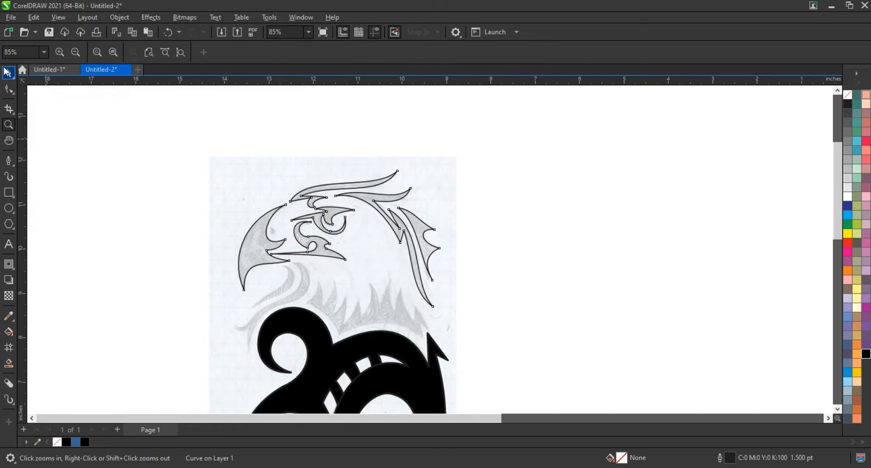
click(8, 72)
click(578, 231)
scroll(578, 231, down, 2)
drag(447, 216, 593, 298)
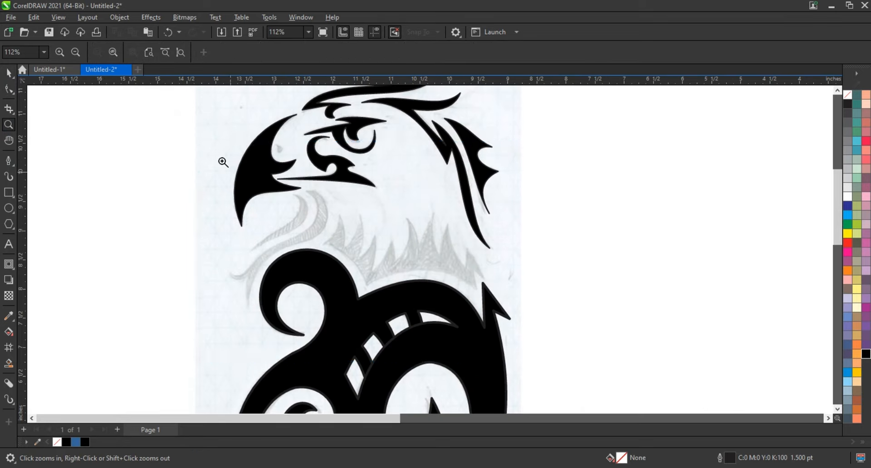
Trace the zigzag feather tips of the neck collar with straight Pen segments, from its back end toward the throat
drag(203, 137, 596, 361)
click(9, 161)
click(558, 290)
click(539, 241)
click(532, 272)
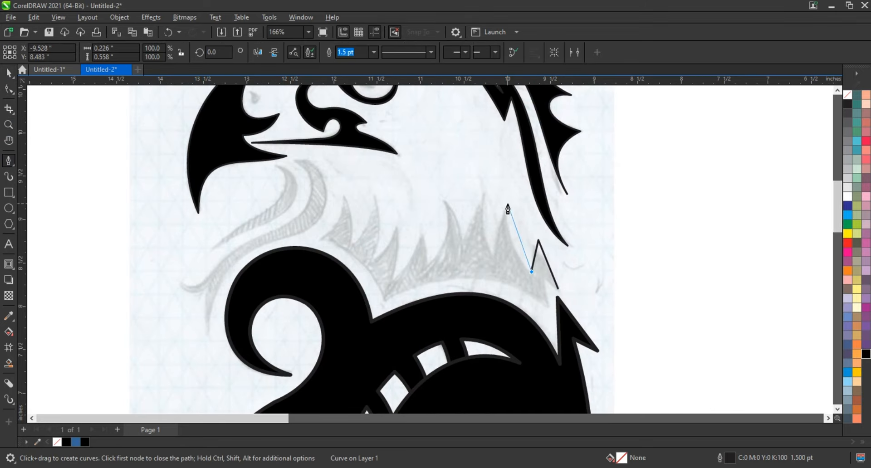
click(484, 191)
click(466, 236)
click(446, 200)
click(431, 266)
click(424, 230)
click(393, 280)
click(395, 226)
click(372, 259)
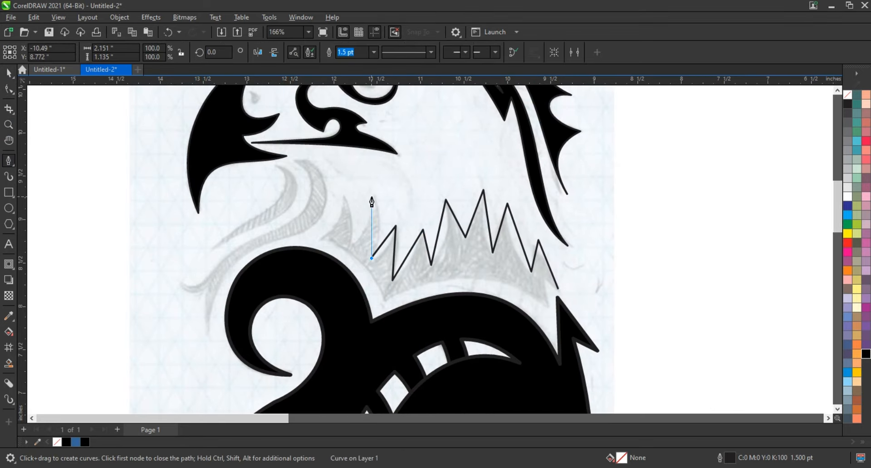
Trace the last two feather tips at the throat and close the collar outline along its lower edge
click(371, 196)
click(351, 240)
click(346, 189)
click(326, 237)
click(383, 298)
click(549, 306)
click(542, 276)
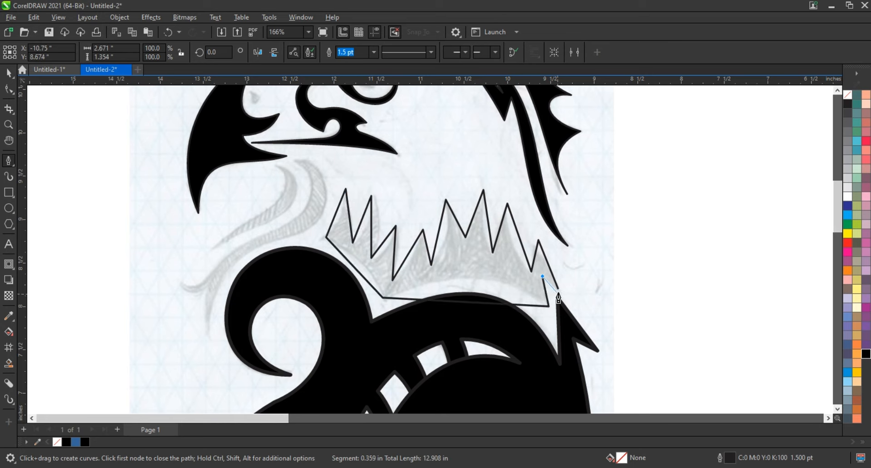
click(559, 290)
Curve the neck collar's lower edge and feather sides to match the sketch, and fill the shape black
key(F10)
drag(474, 303, 473, 280)
drag(354, 268, 360, 264)
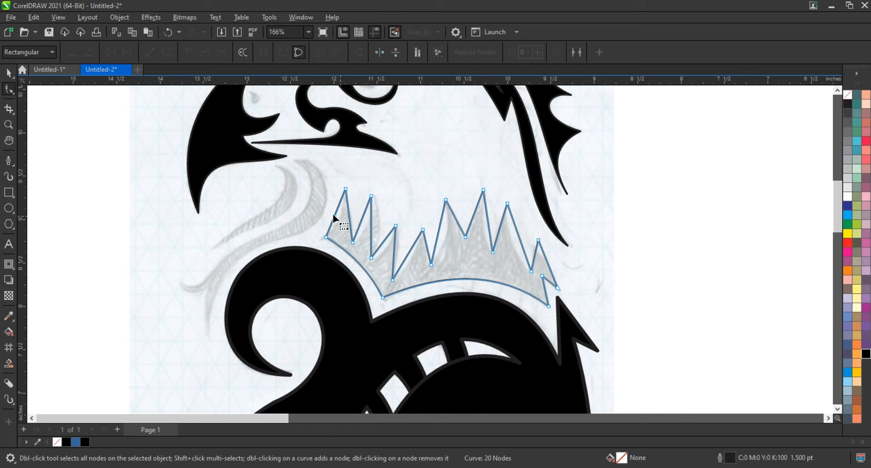
drag(334, 219, 510, 235)
drag(548, 260, 543, 260)
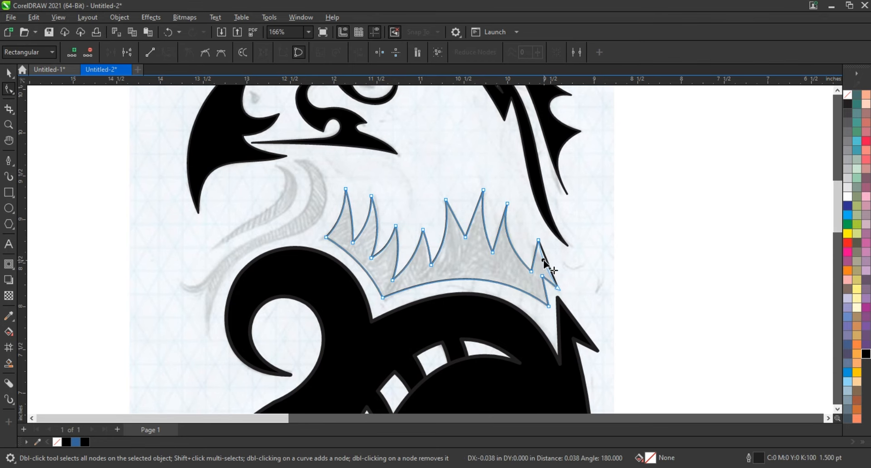
click(866, 354)
Trace the slim crescent feather below the beak as a two-node shape and curve both edges to the sketch
click(8, 161)
click(275, 164)
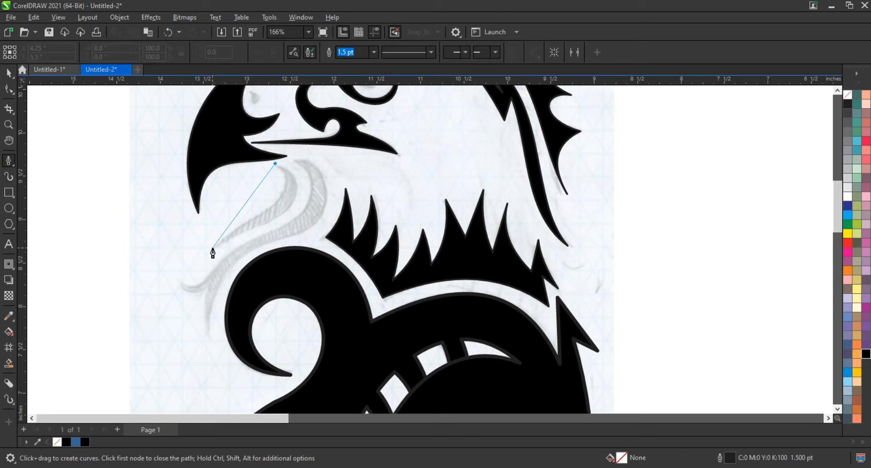
click(213, 247)
key(F10)
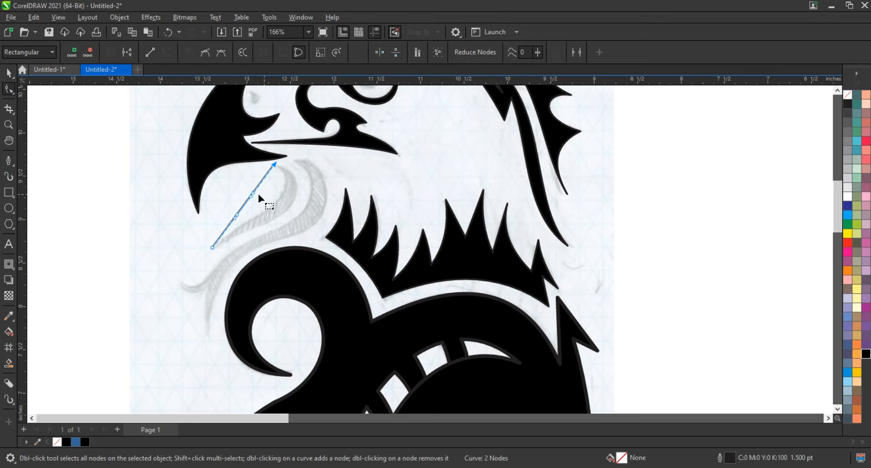
drag(332, 221, 340, 206)
drag(235, 219, 263, 226)
drag(255, 192, 294, 182)
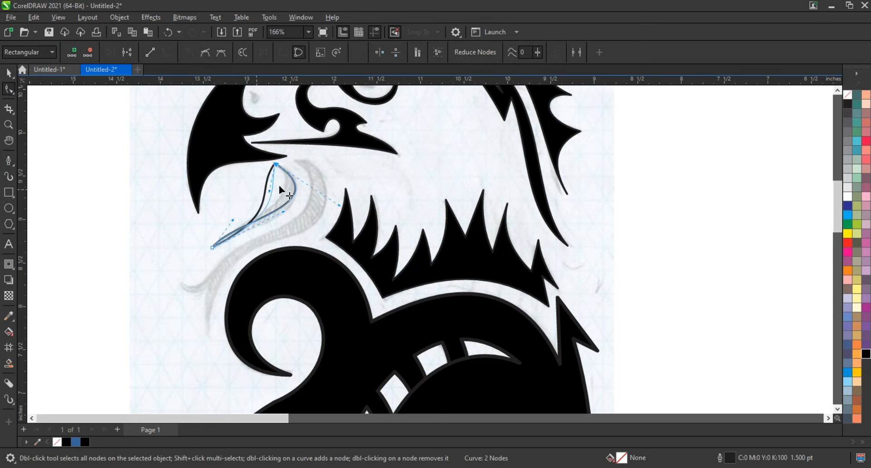
drag(263, 227, 285, 211)
drag(233, 221, 264, 222)
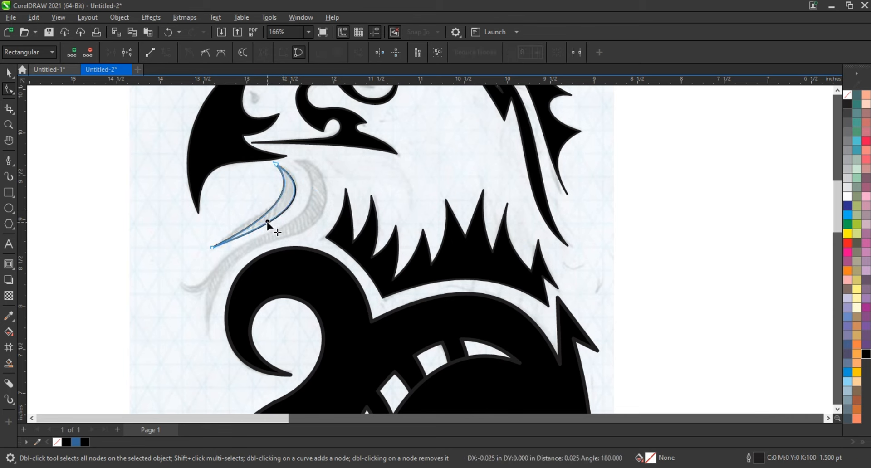
Trace the larger forked throat feather beside the crescent as a closed outline of straight Pen segments
click(9, 161)
click(209, 339)
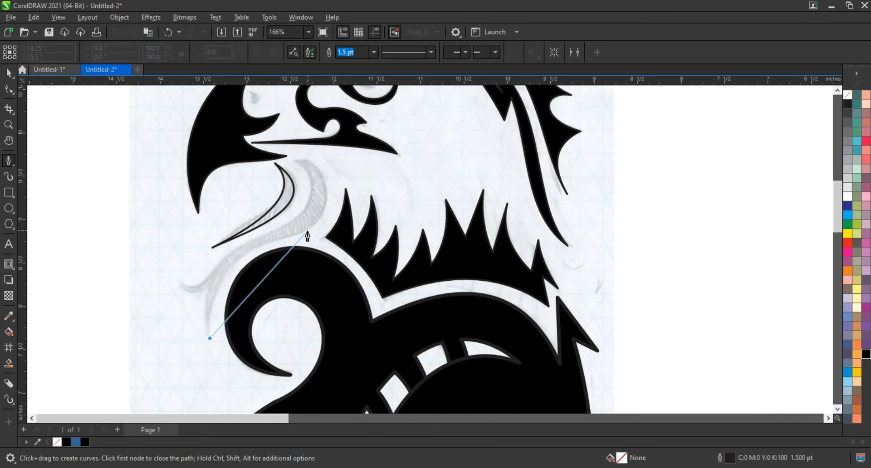
click(306, 231)
click(296, 159)
click(278, 227)
click(210, 275)
click(184, 282)
click(208, 286)
click(210, 338)
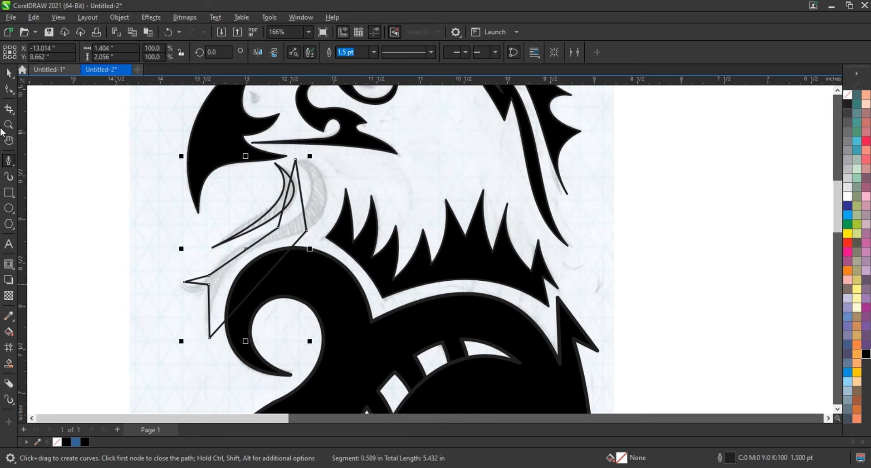
Convert the throat feather's segments to curves and shape its outer edge to match the sketch
click(8, 90)
drag(61, 102, 355, 369)
click(167, 52)
drag(299, 183, 325, 164)
drag(303, 208, 337, 207)
drag(327, 164, 329, 164)
click(240, 305)
drag(242, 303, 217, 267)
drag(274, 266, 260, 252)
drag(337, 207, 338, 208)
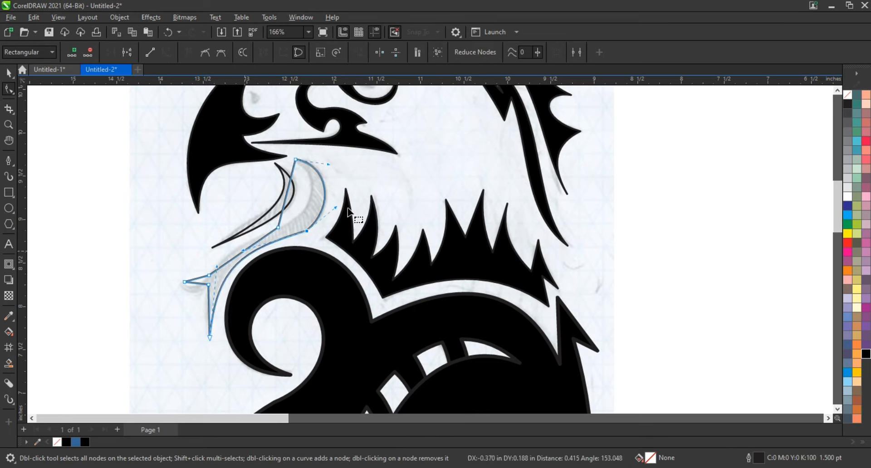
drag(259, 252, 232, 268)
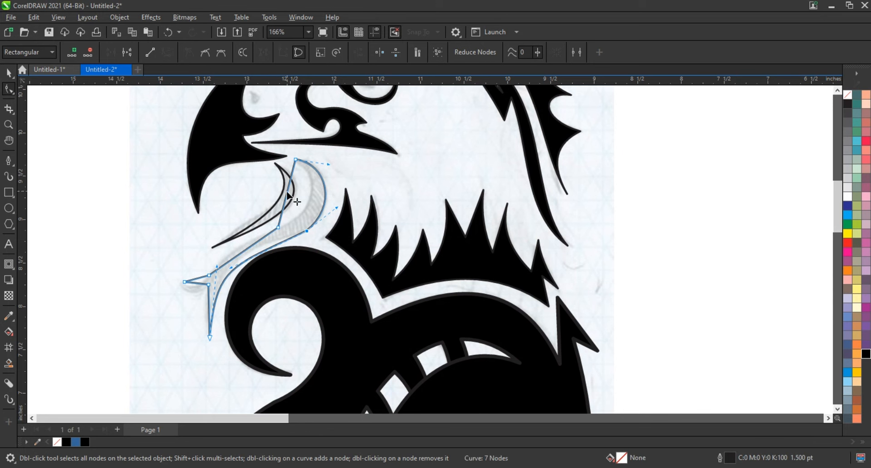
Curve the throat feather's inner edge and forked tail, and refine the node at its outer bend
drag(288, 191, 311, 191)
click(327, 222)
click(229, 261)
drag(232, 260, 252, 238)
click(254, 255)
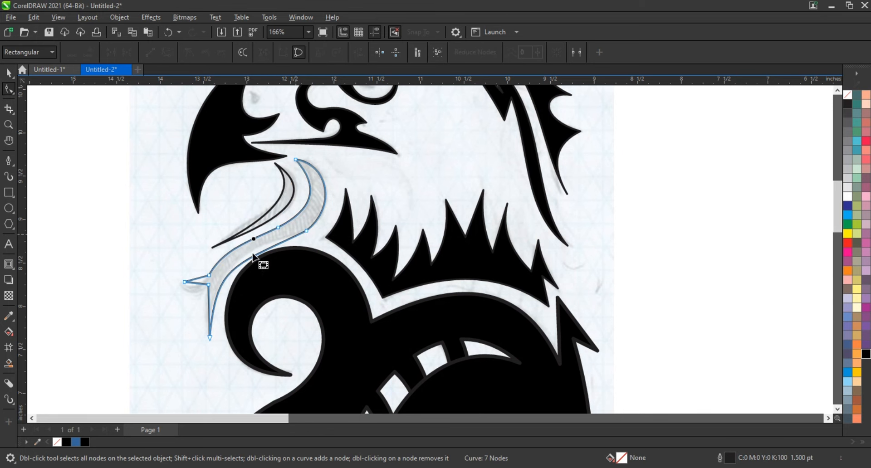
drag(195, 283, 199, 283)
drag(247, 256, 248, 254)
drag(307, 231, 339, 217)
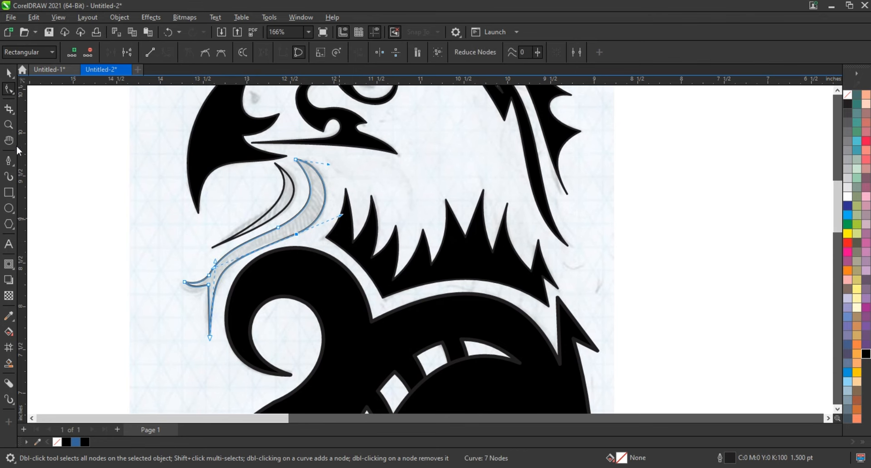
Fill the crescent and the forked throat feather black
click(9, 73)
shift+click(291, 200)
click(867, 354)
Trace the nostril behind the beak as a small closed three-point outline
scroll(386, 259, down, 2)
click(8, 125)
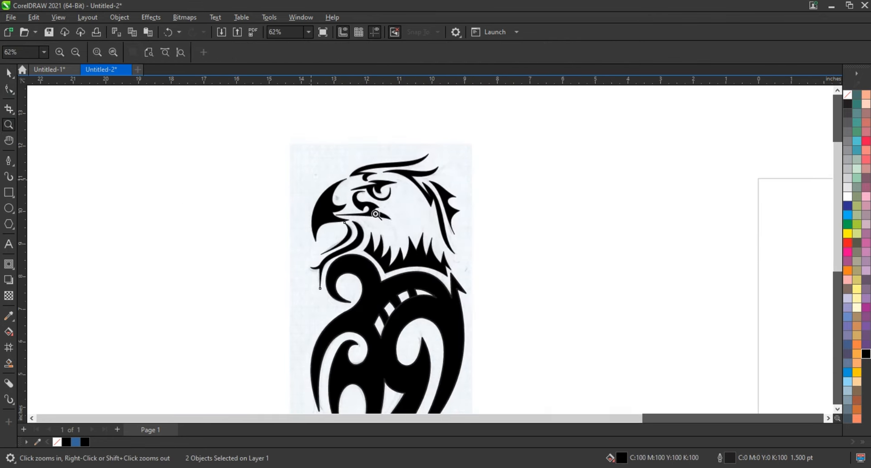
drag(376, 214, 439, 226)
click(9, 161)
click(171, 200)
click(199, 226)
click(182, 230)
click(171, 199)
Curve the nostril outline into a teardrop and fill it black
double_click(9, 89)
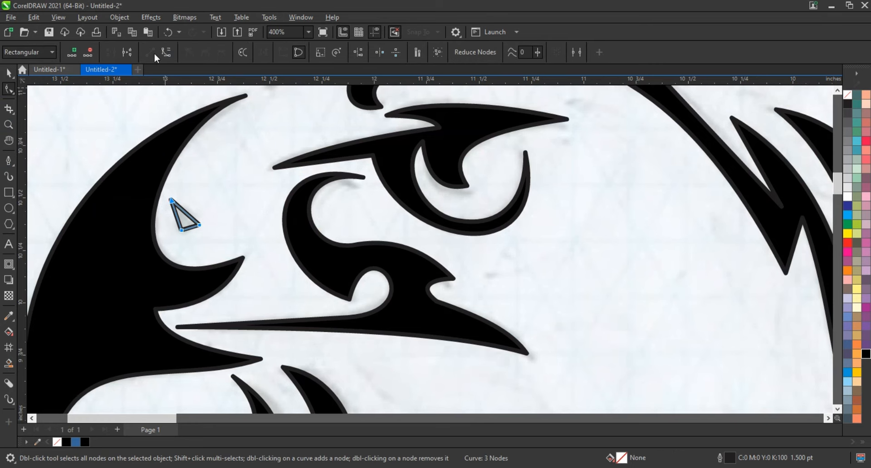
drag(189, 211, 202, 241)
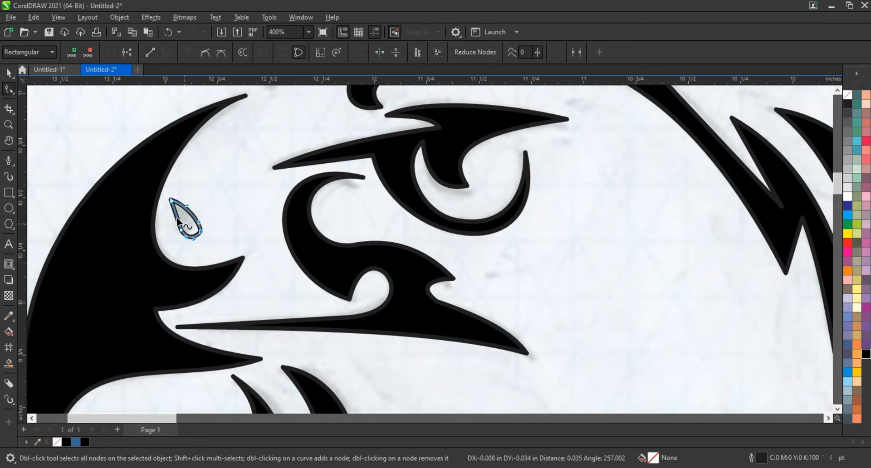
click(9, 73)
Move all the traced eagle shapes off the sketch to its left and set their outline to none
scroll(467, 208, down, 10)
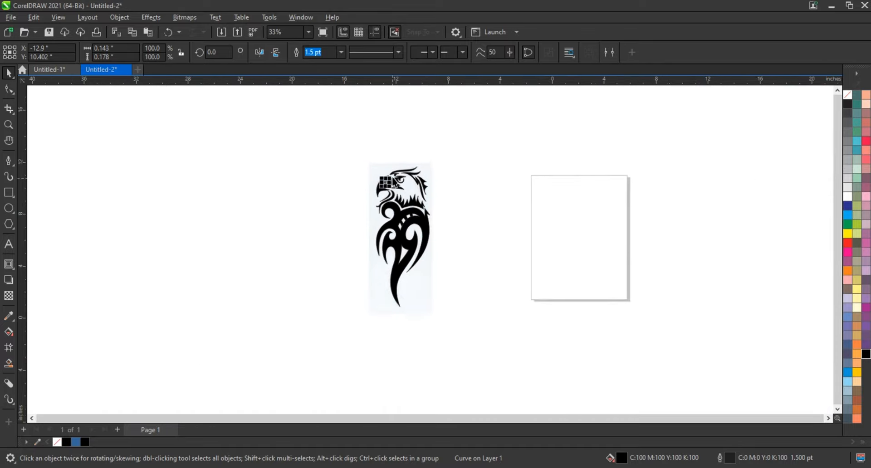
drag(432, 310, 433, 315)
drag(421, 222, 277, 222)
right_click(848, 95)
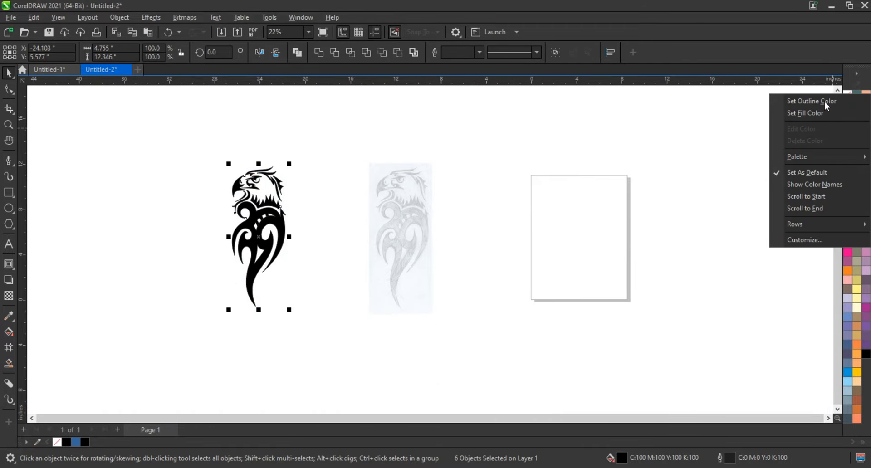
click(825, 102)
click(131, 132)
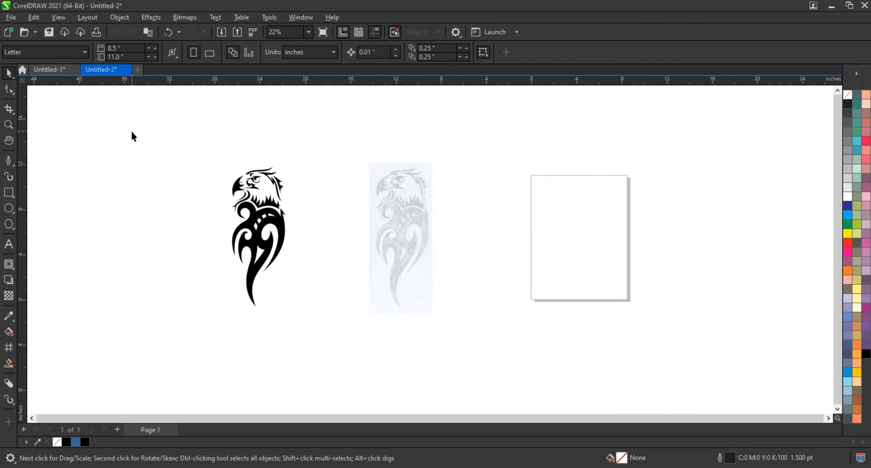
Combine all the moved eagle shapes into one curve with no outline
drag(480, 330, 483, 331)
key(shift+F2)
click(420, 274)
scroll(420, 273, down, 1)
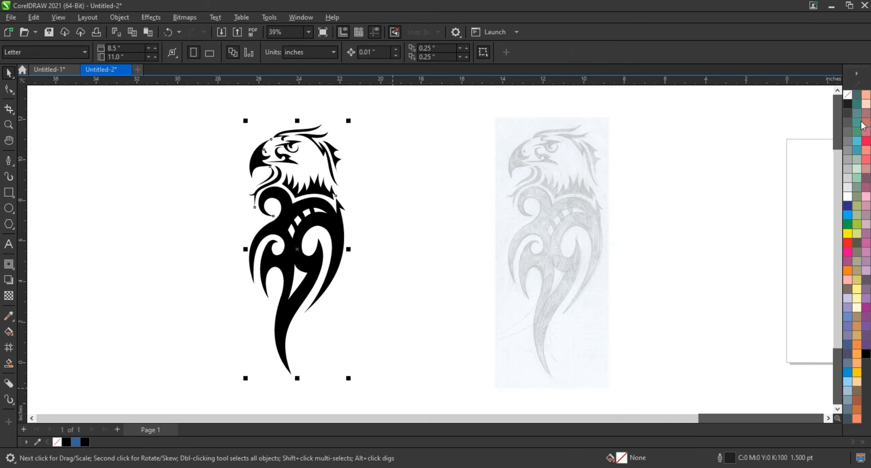
right_click(848, 95)
click(835, 104)
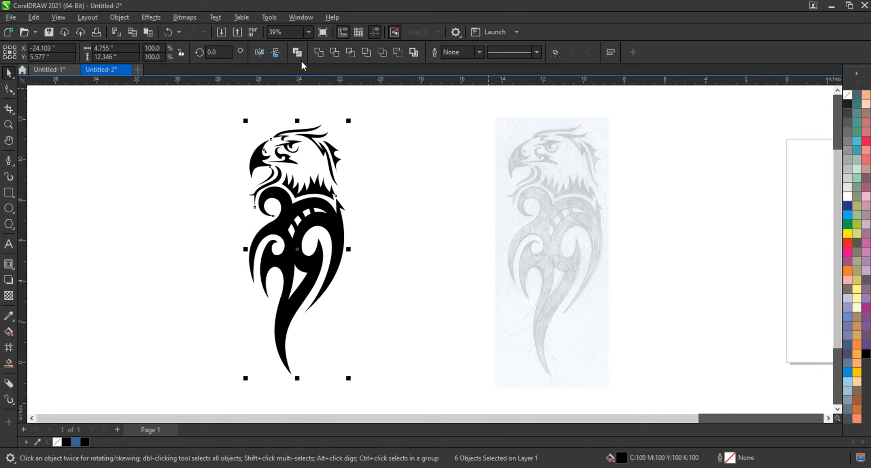
click(378, 167)
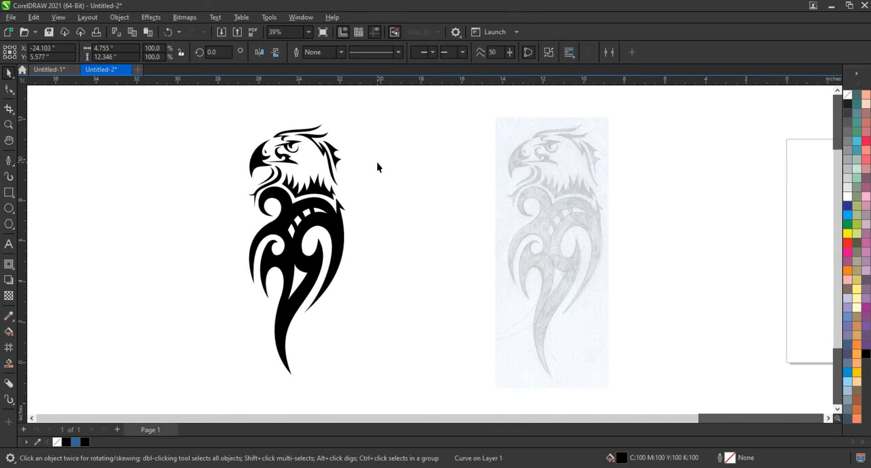
Place a copy of the eagle between the original and the sketch, and fill it teal (C60 M0 Y20 K20)
drag(334, 224, 457, 225)
click(857, 153)
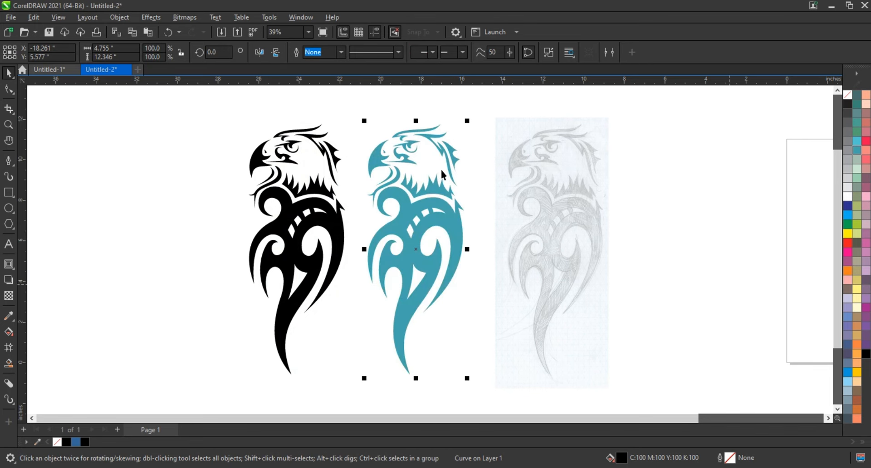
drag(444, 218, 451, 219)
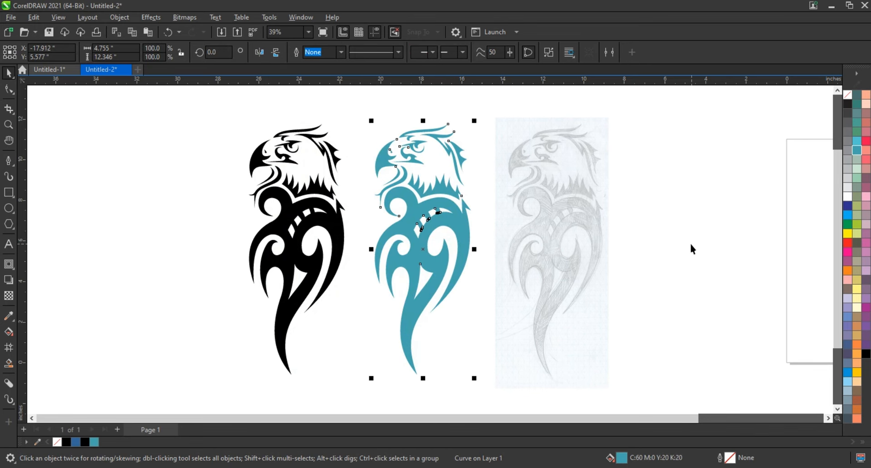
key(Escape)
Preview the black and teal eagles beside the sketch in full screen and return to the drawing
scroll(398, 257, up, 1)
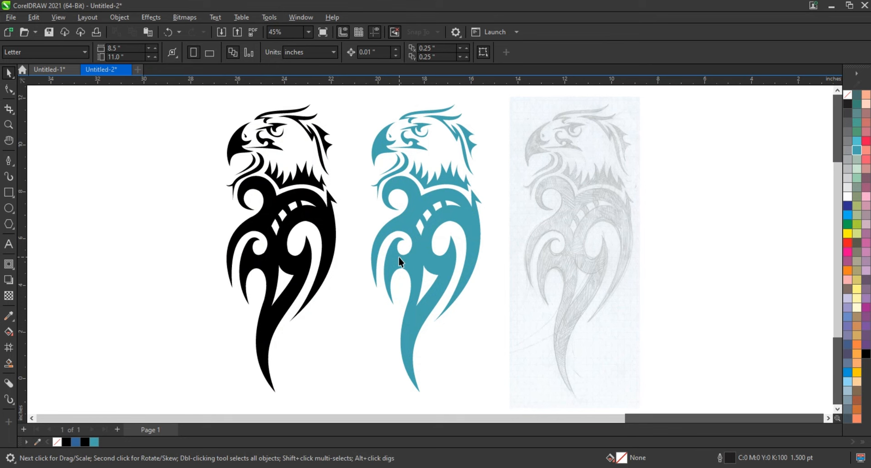
key(F9)
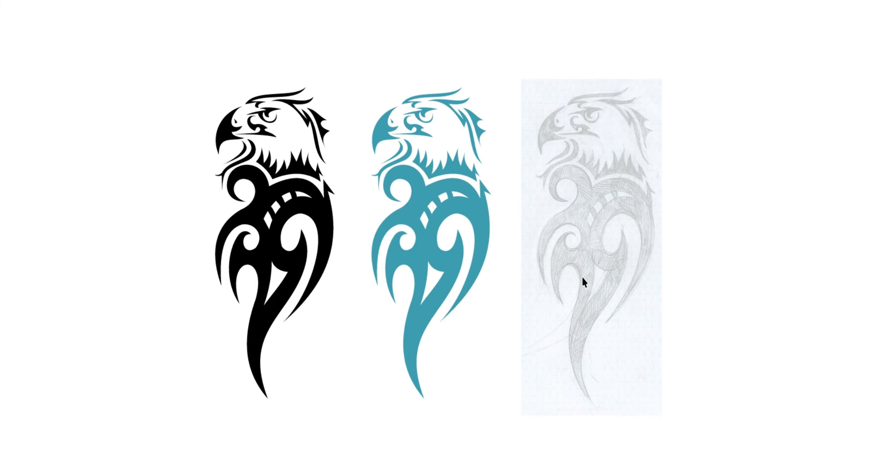
key(F9)
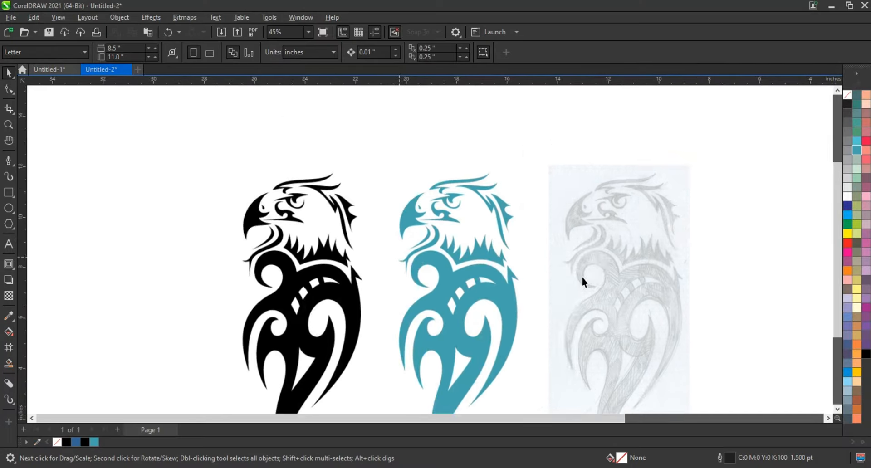